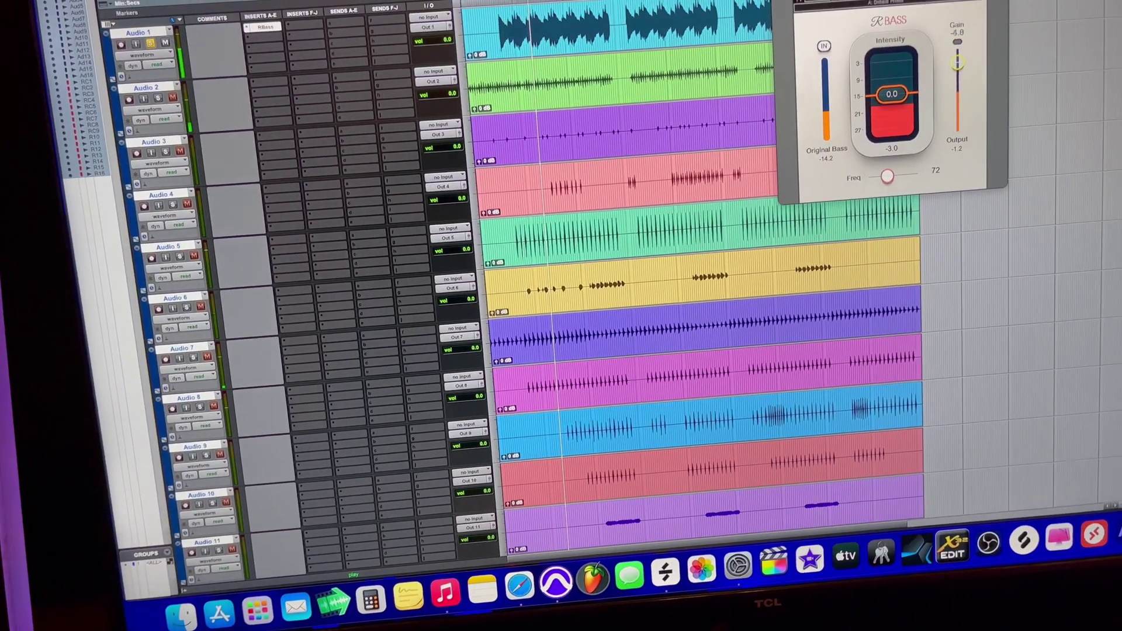
Step: Lower the RBass gain on Audio 1 well below -4.8 and arm the session for recording
drag(958, 63, 959, 95)
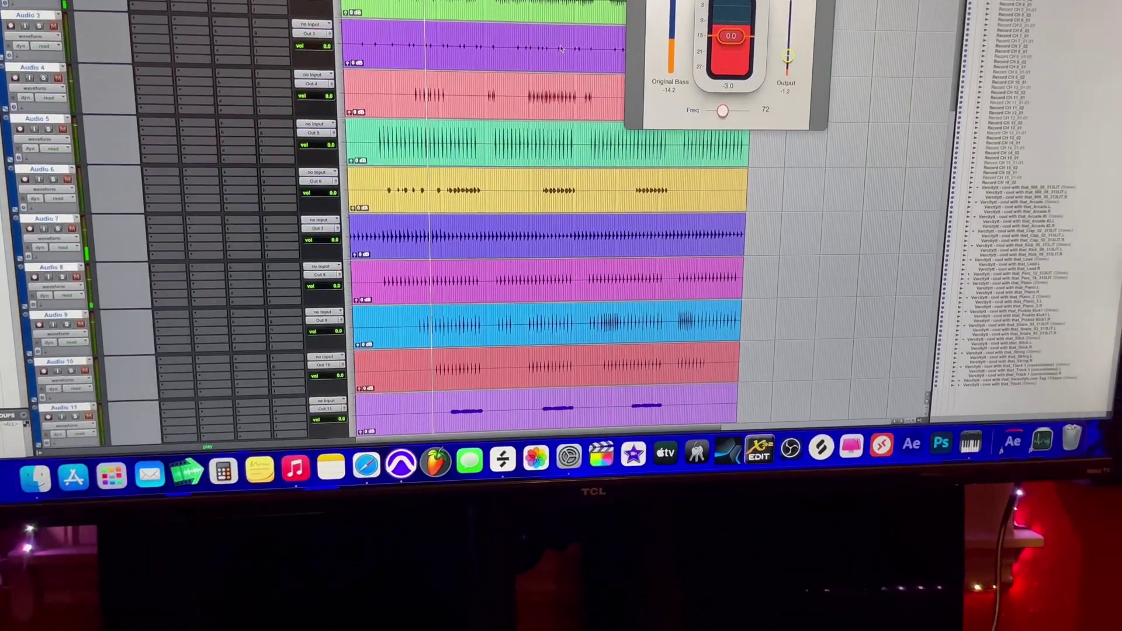
scroll(559, 49, down, 10)
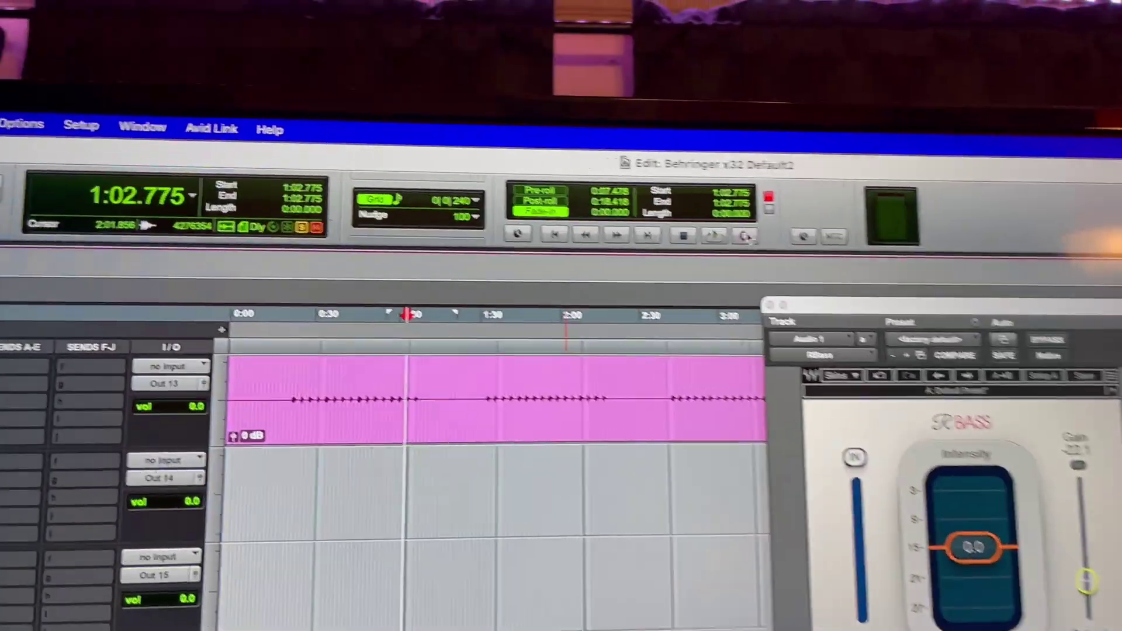
click(744, 235)
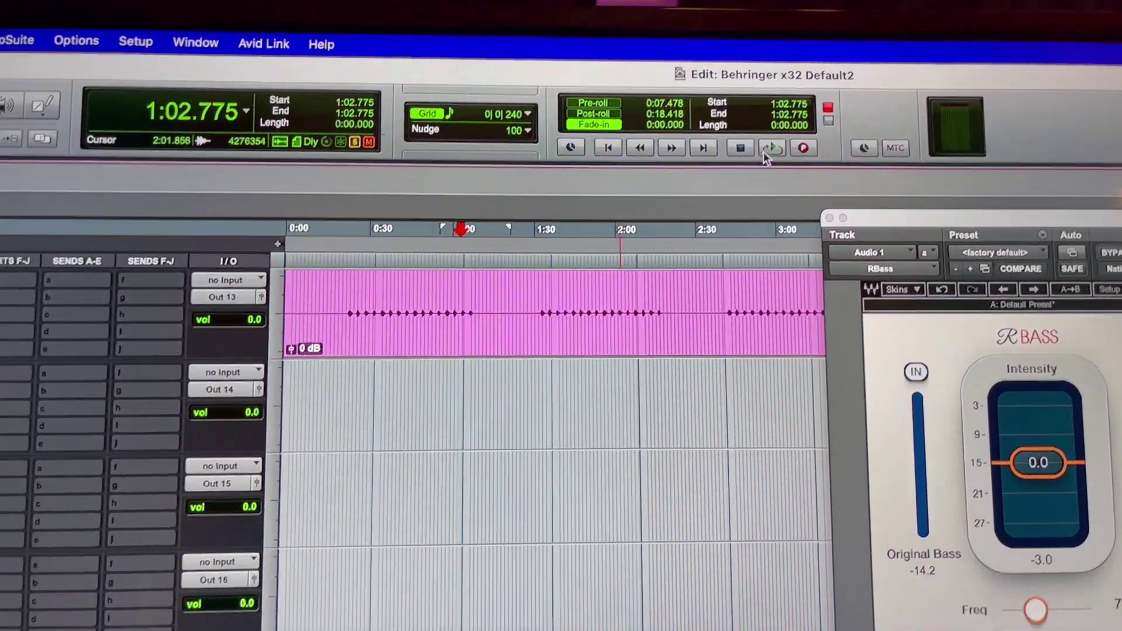
Step: Record a short pass so a new clip of the processed audio lands on the track
click(713, 235)
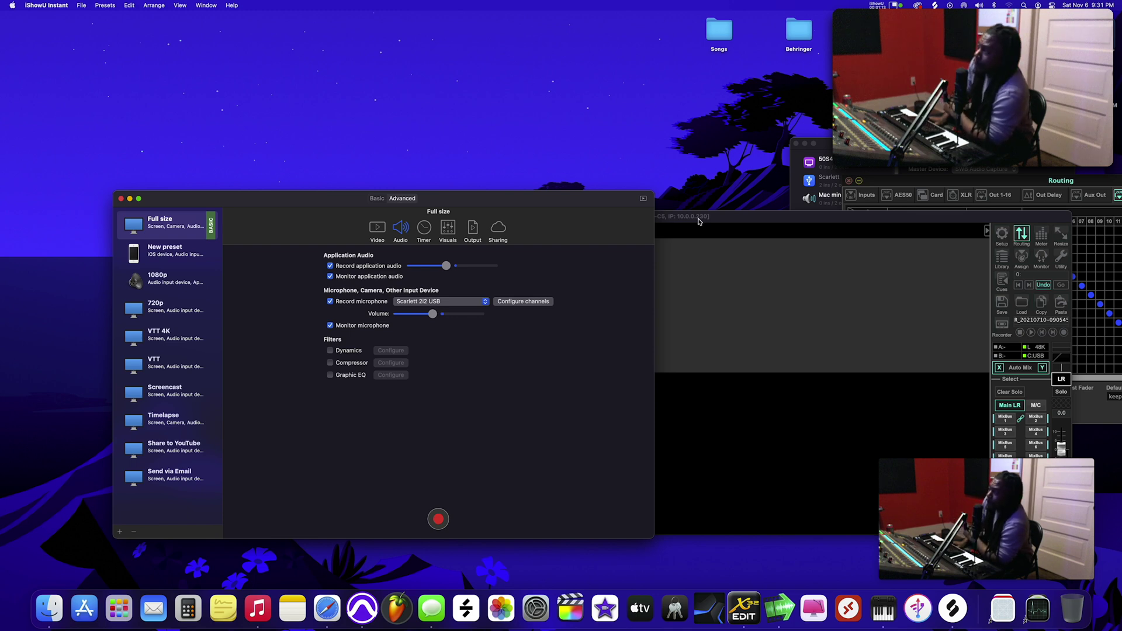
Step: Bring the X32-Edit mixer window to the front, leaving Pro Tools behind
click(130, 198)
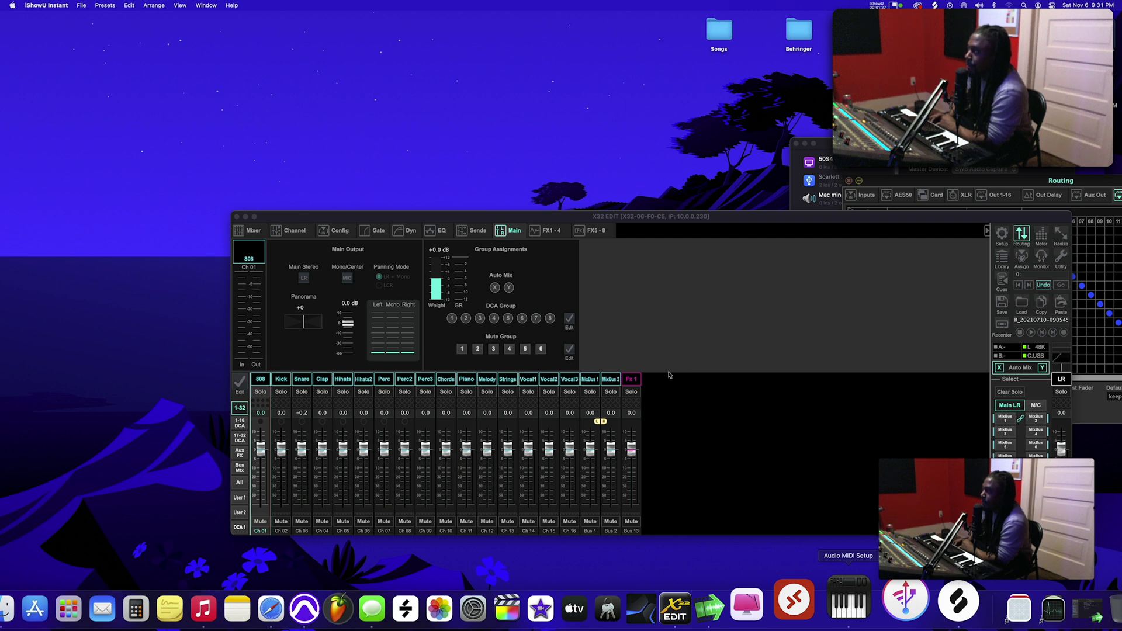
Step: Load the scene '16 channel Effects/Plugin Mix.scn' from Documents/0 Behringer VTT Scene Saves
click(1020, 303)
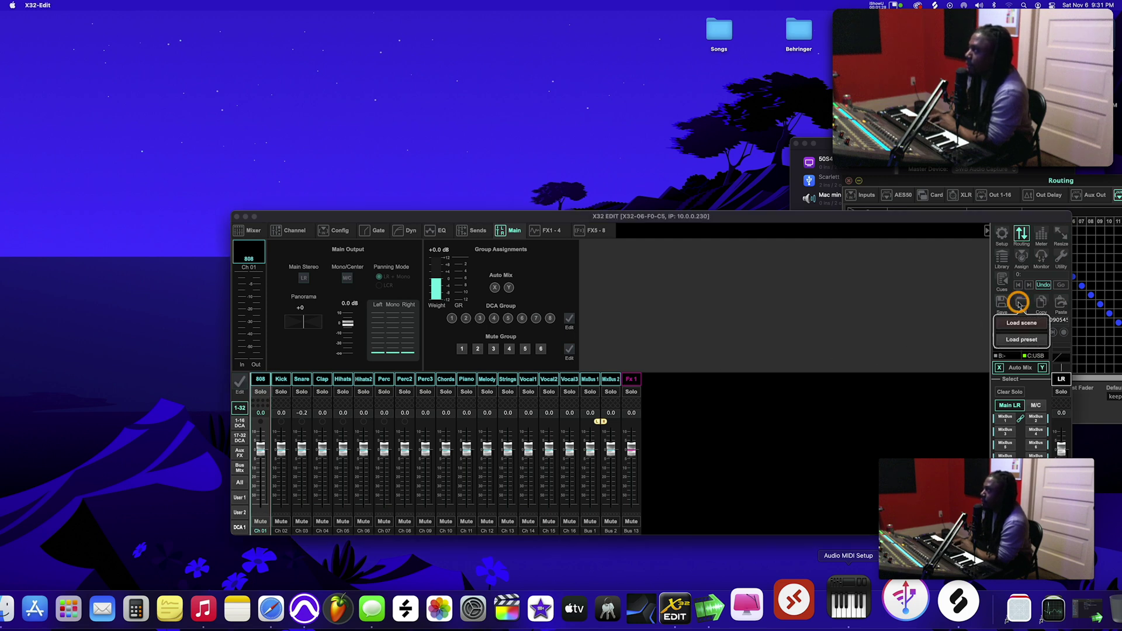
click(1020, 322)
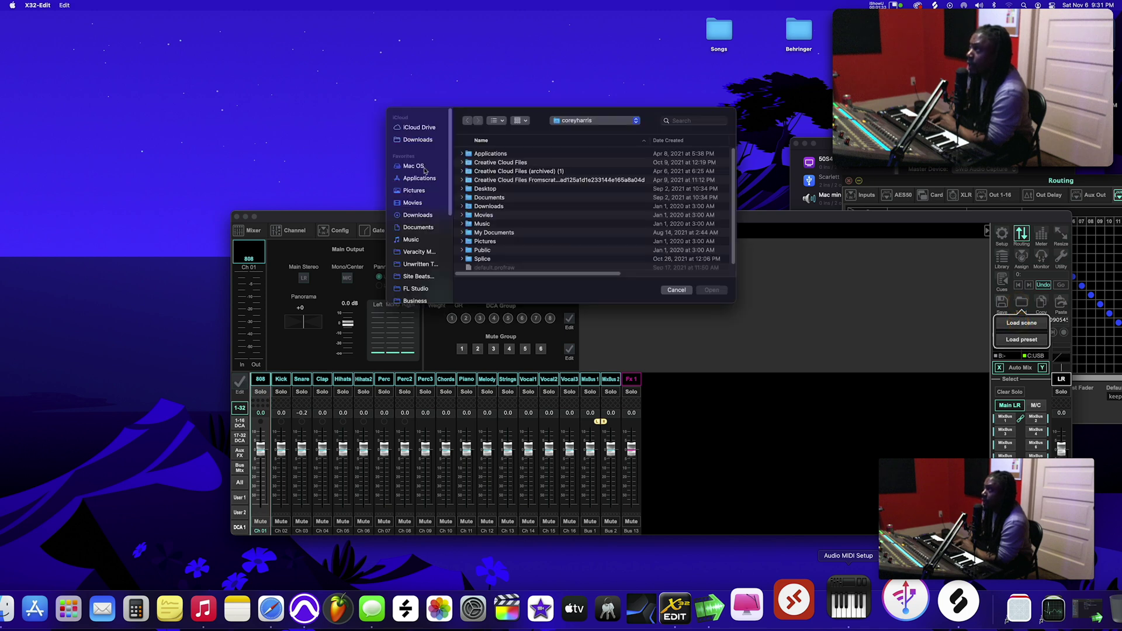
click(417, 215)
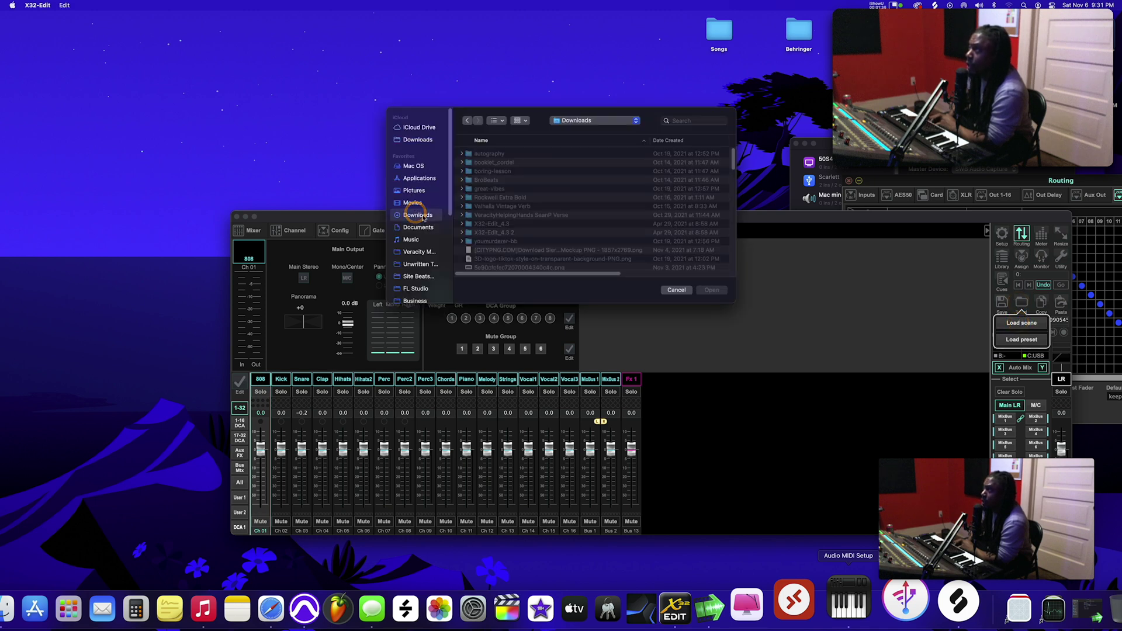
click(416, 228)
double_click(516, 153)
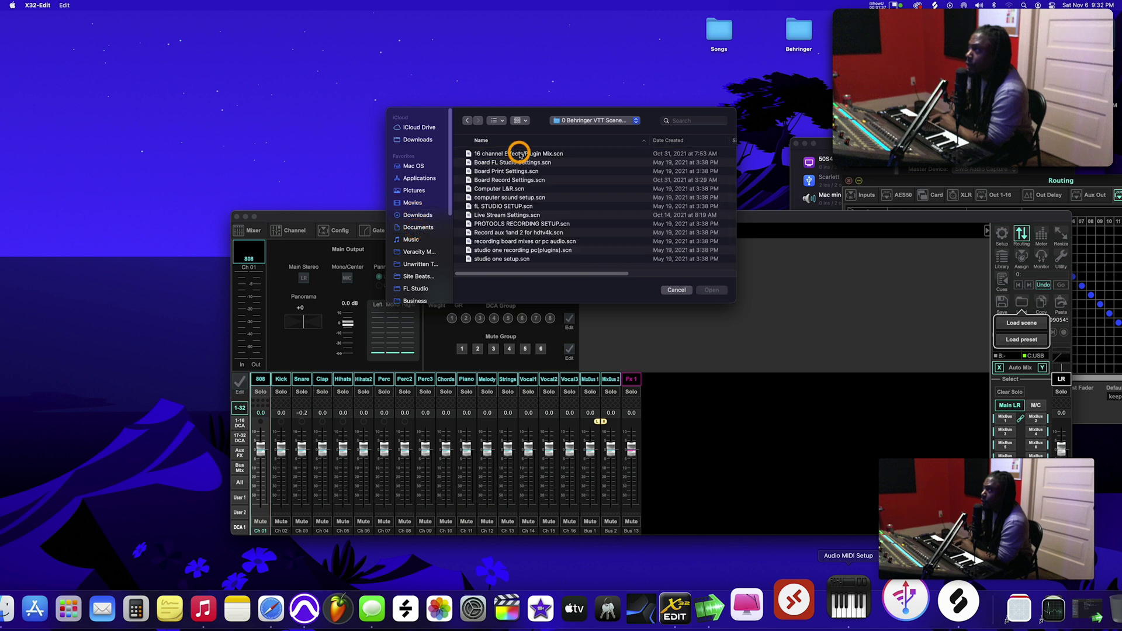
click(536, 154)
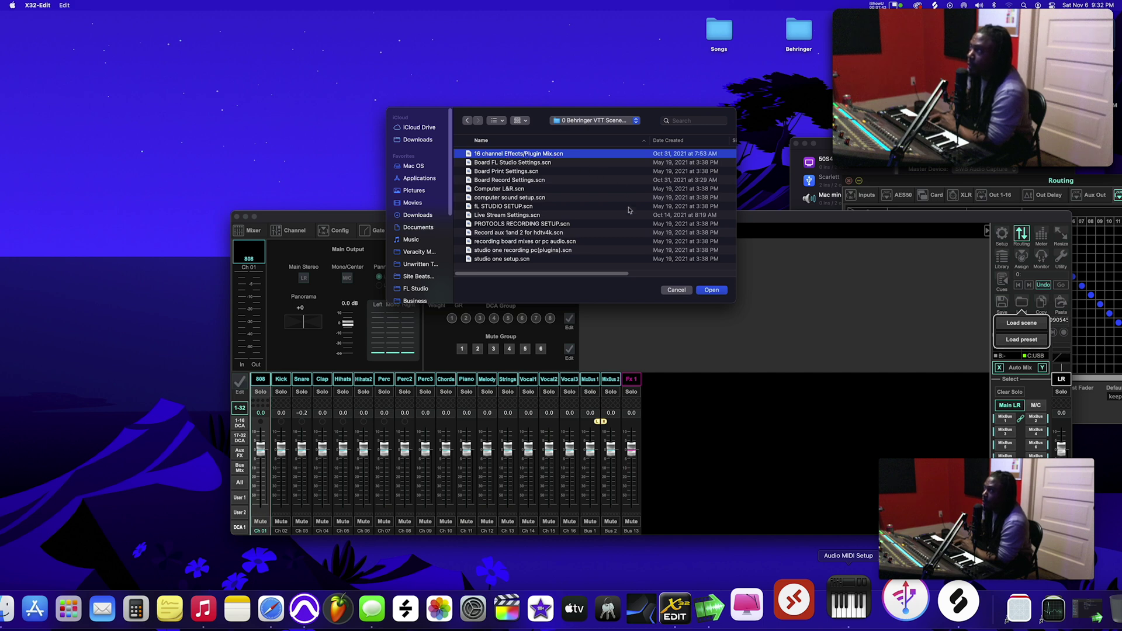
click(710, 290)
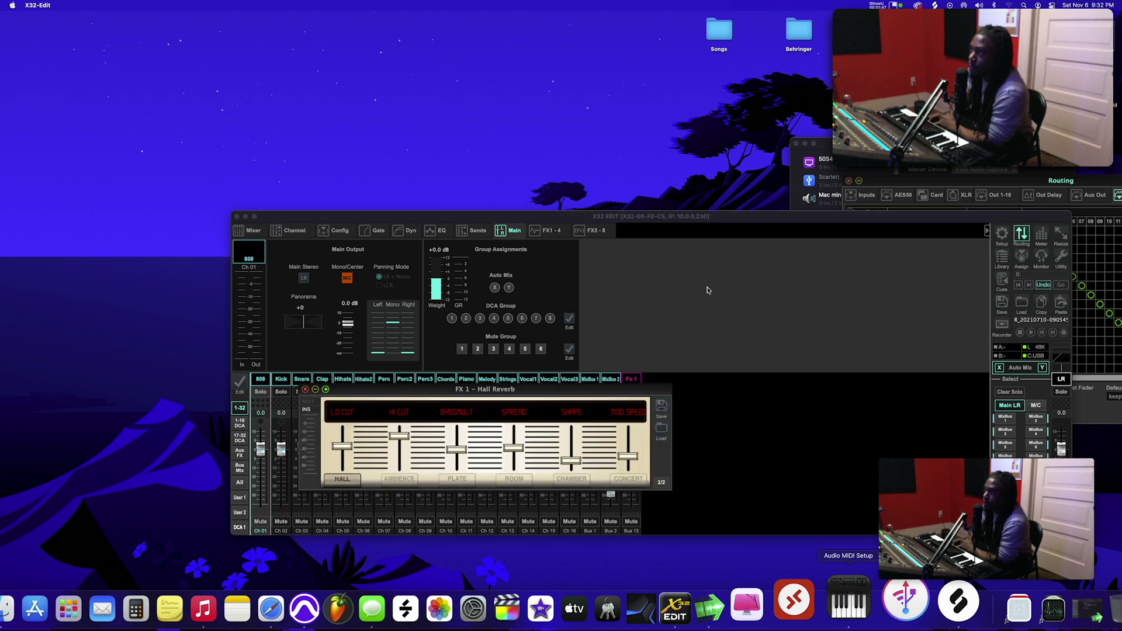
Step: Close the Hall Reverb panel and open the VTT Studio template x32 (16 CH) Plugin/Effects Template
click(305, 390)
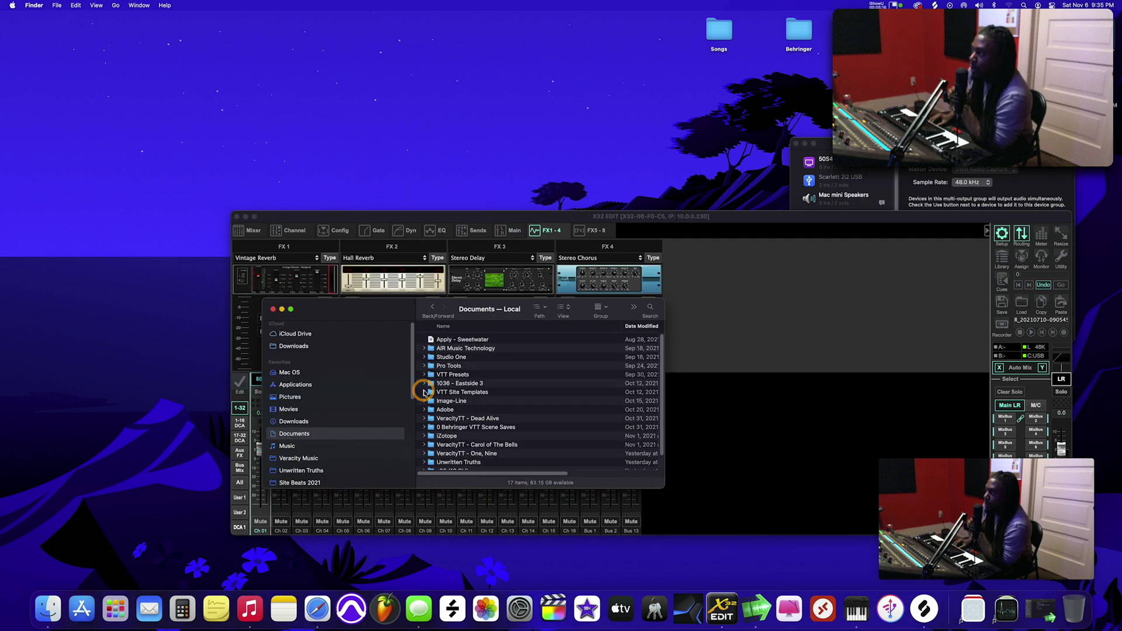
scroll(426, 392, down, 2)
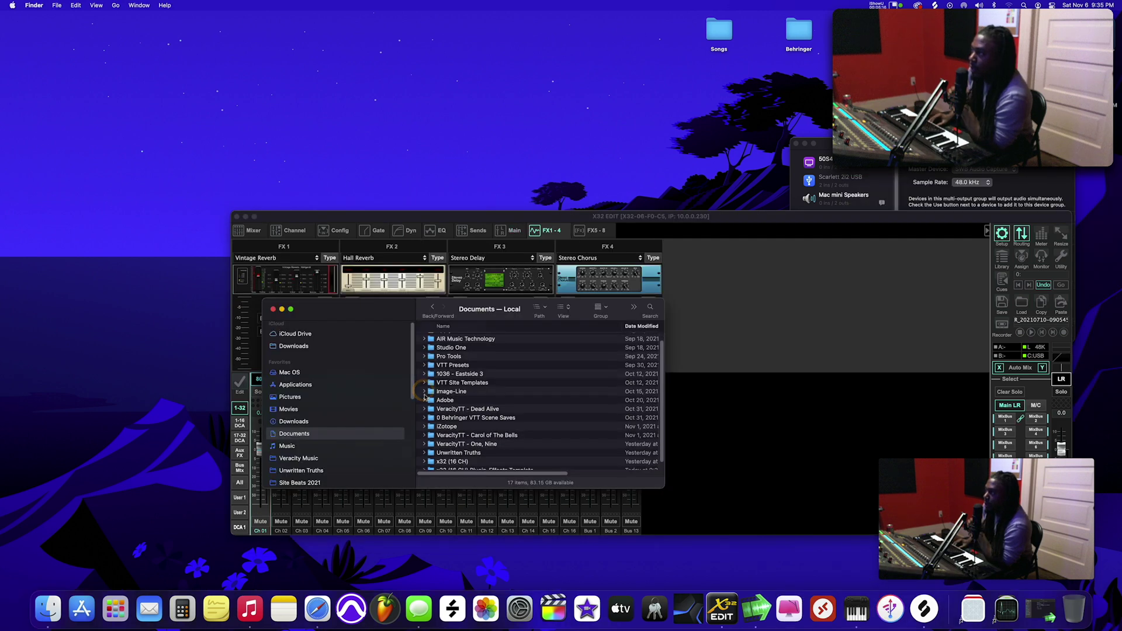
scroll(432, 412, up, 2)
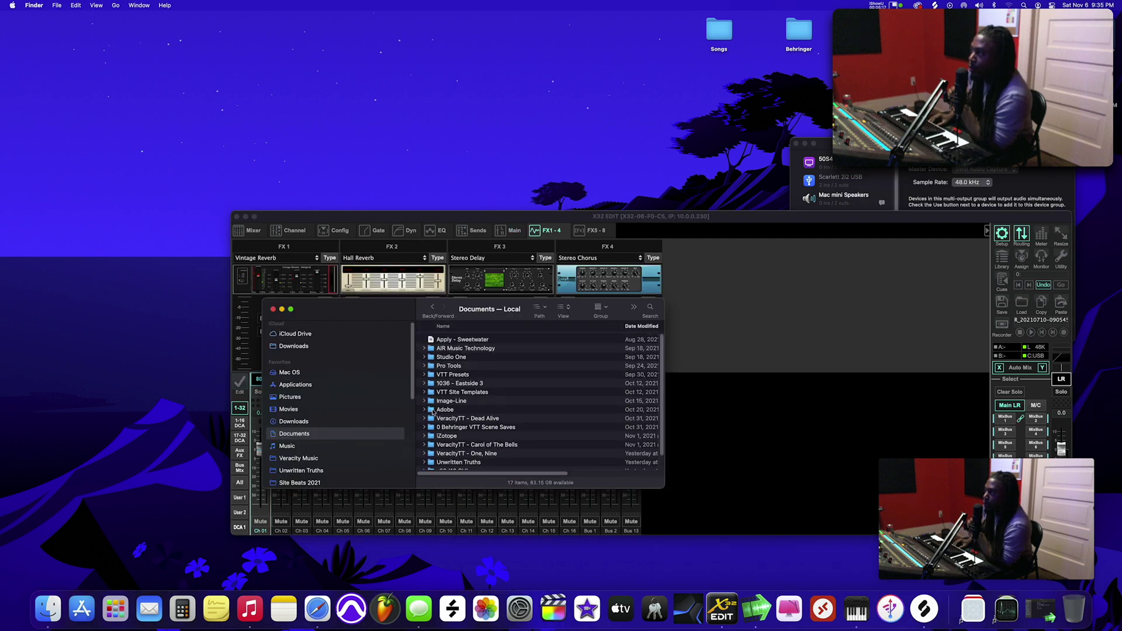
click(426, 366)
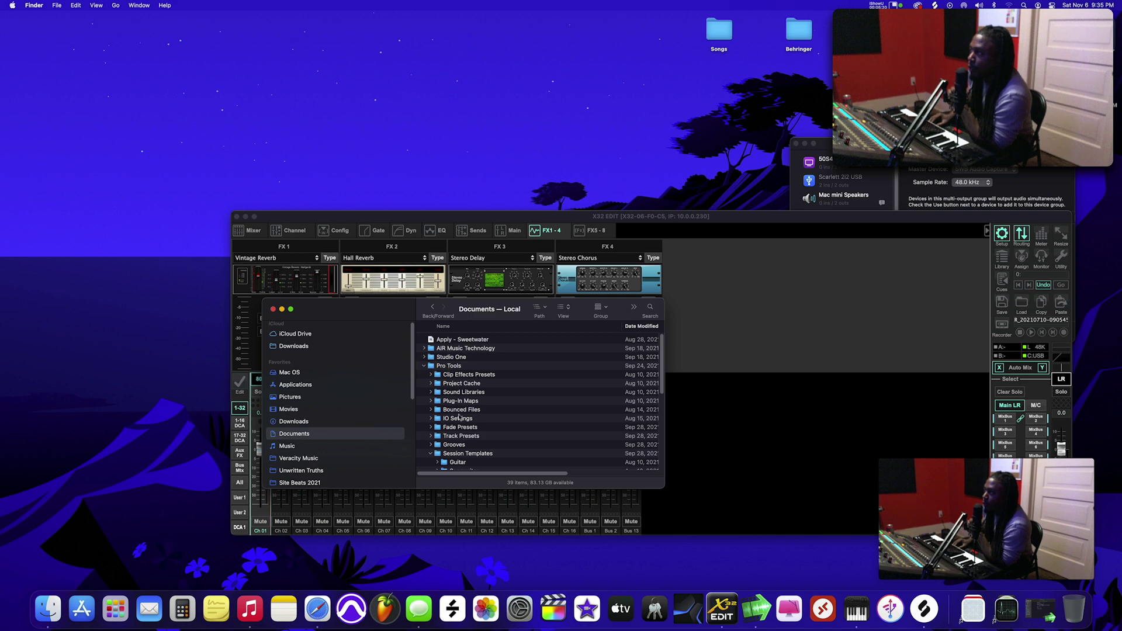
click(475, 455)
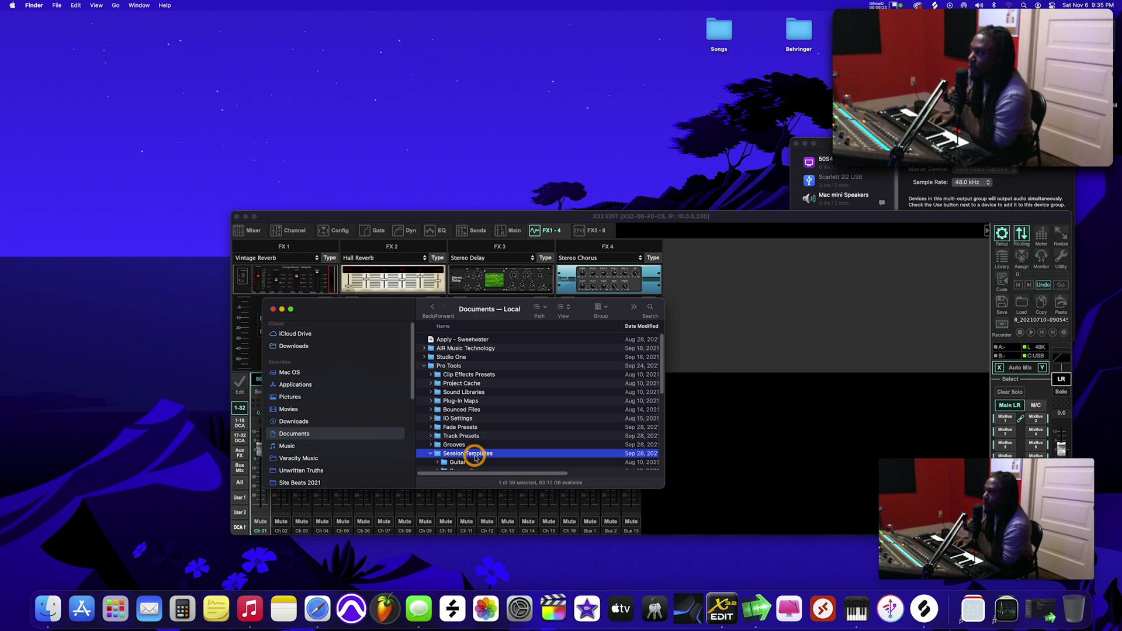
scroll(477, 450, down, 3)
scroll(476, 447, down, 2)
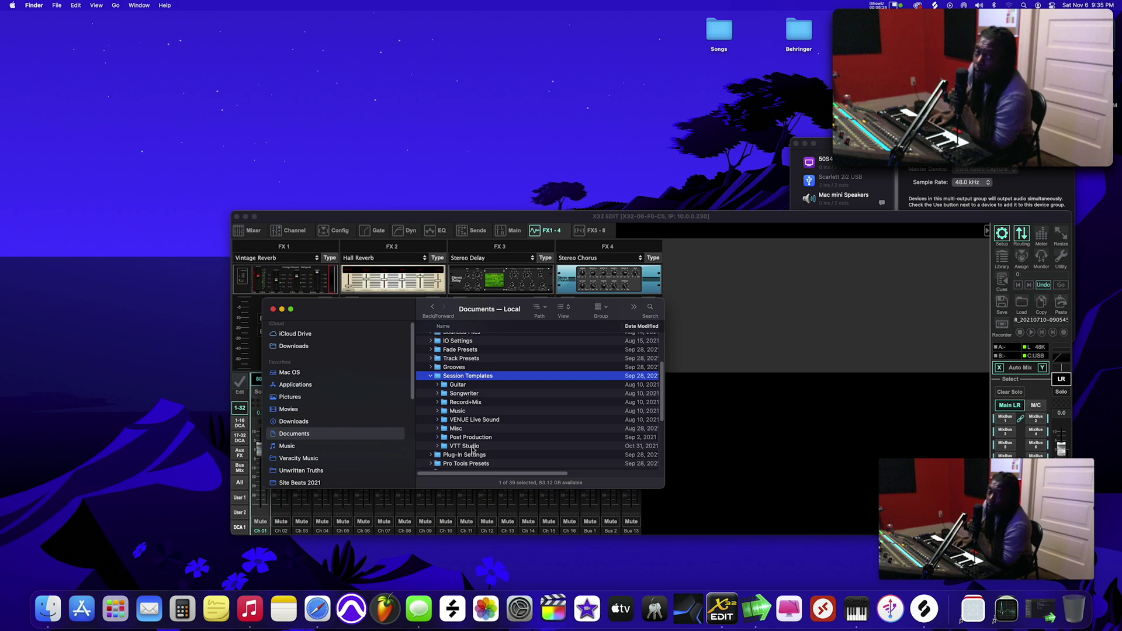
double_click(472, 448)
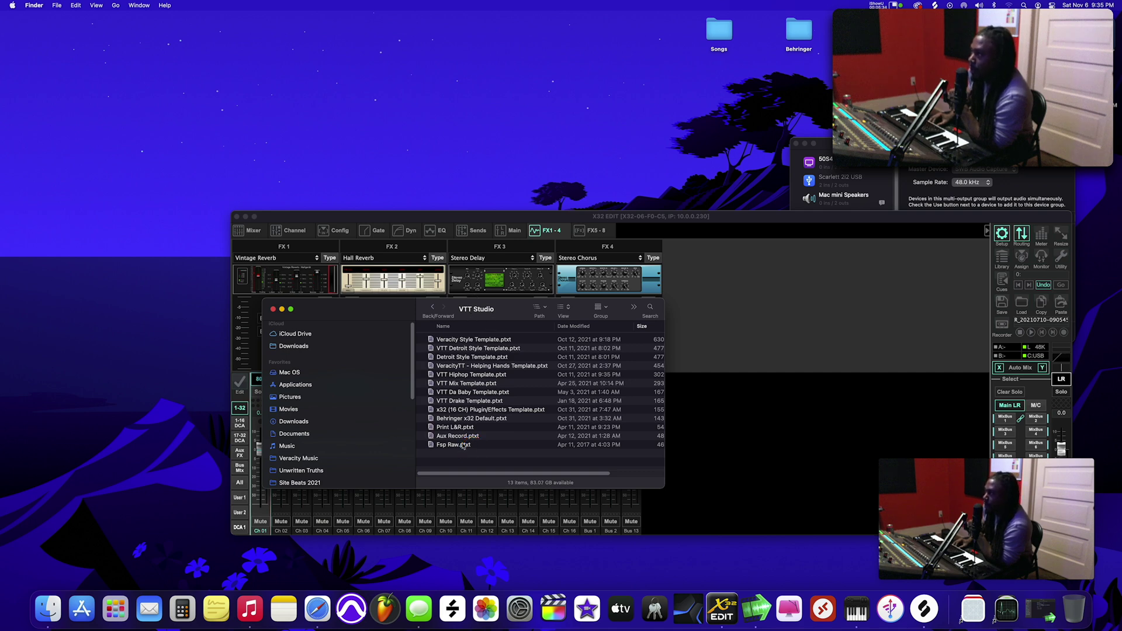
click(477, 410)
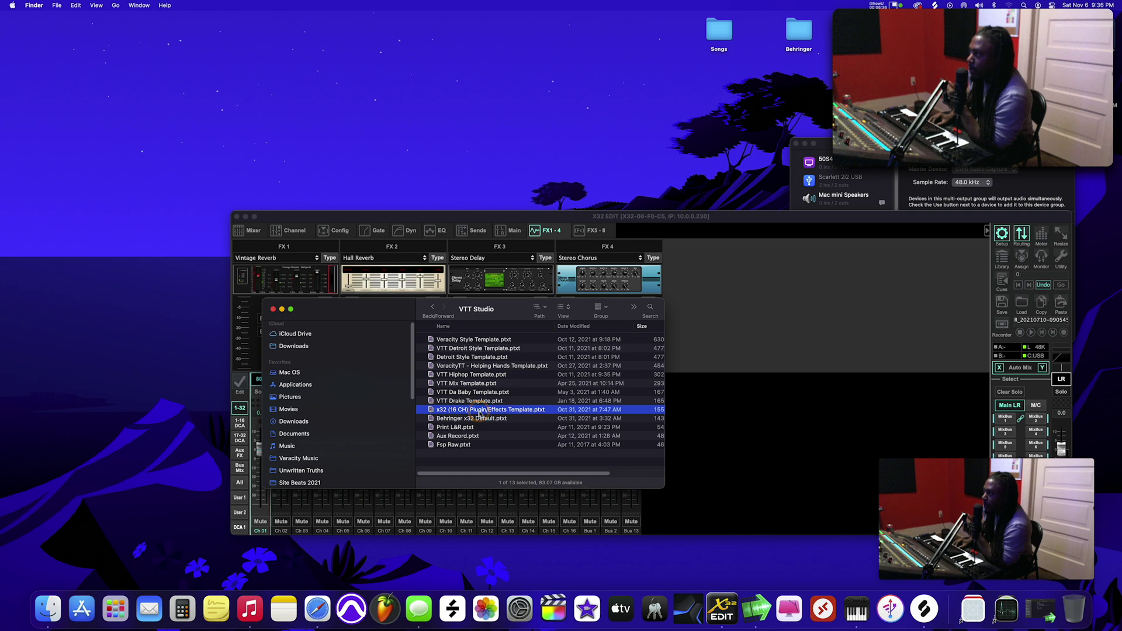
double_click(478, 412)
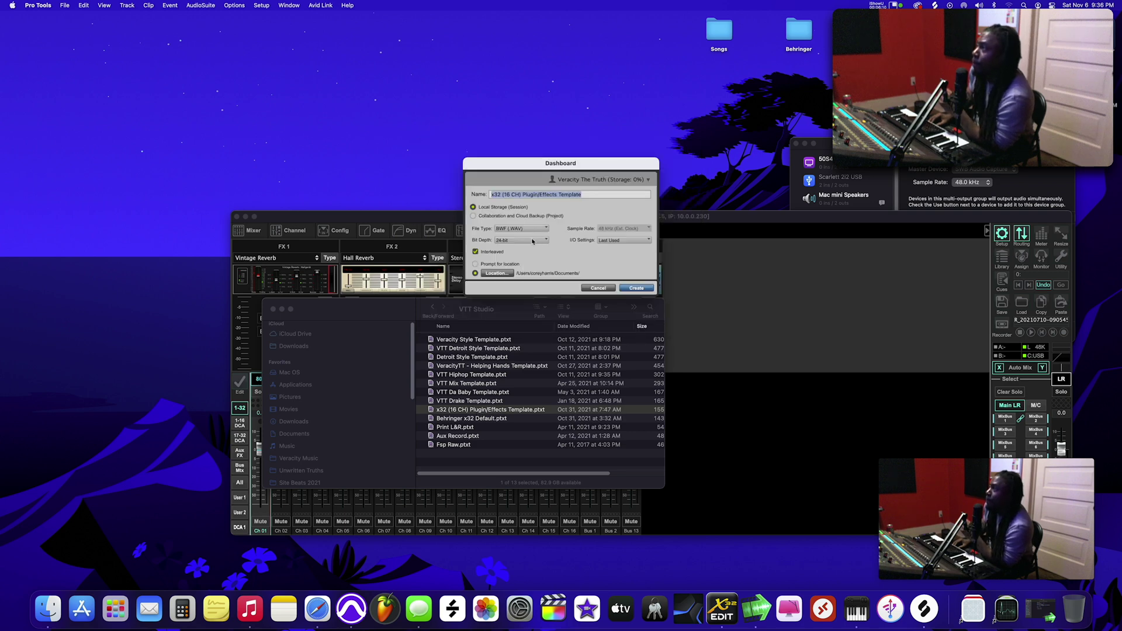
Step: Create session 'x32 (16 CH) Plugin' at 32-bit float with interleaved files turned off
click(522, 240)
click(529, 249)
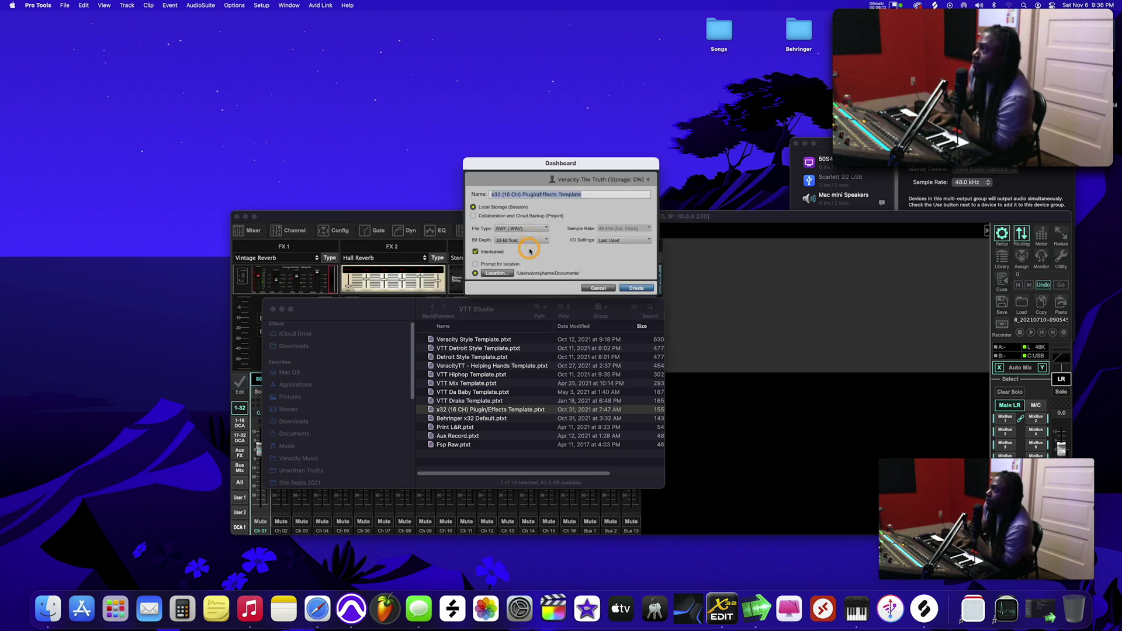
click(542, 194)
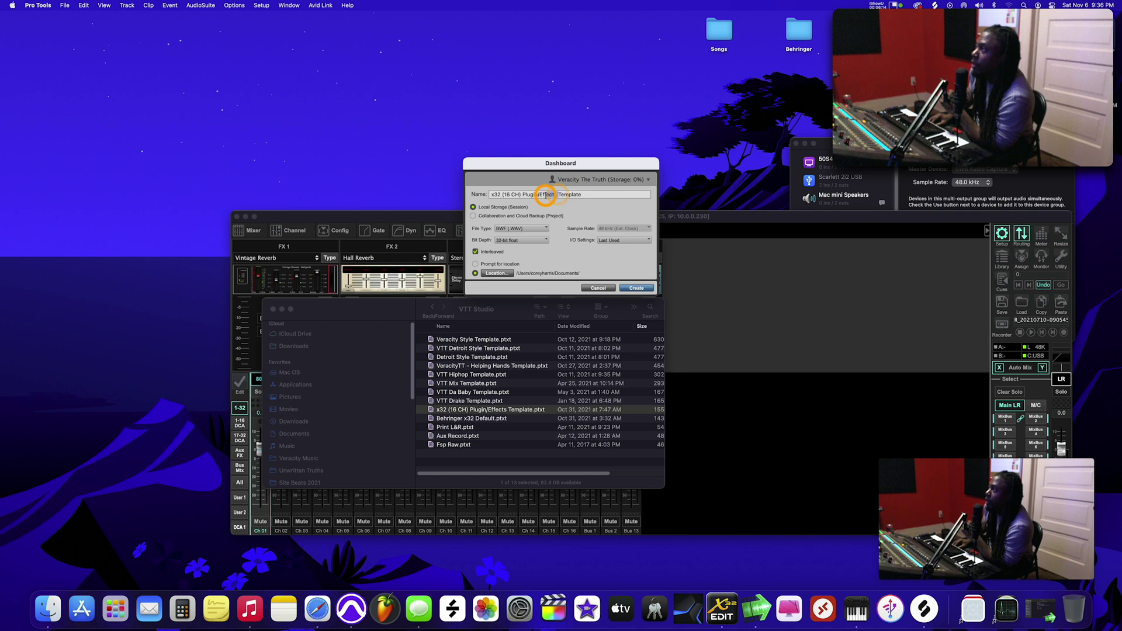
key(BackSpace)
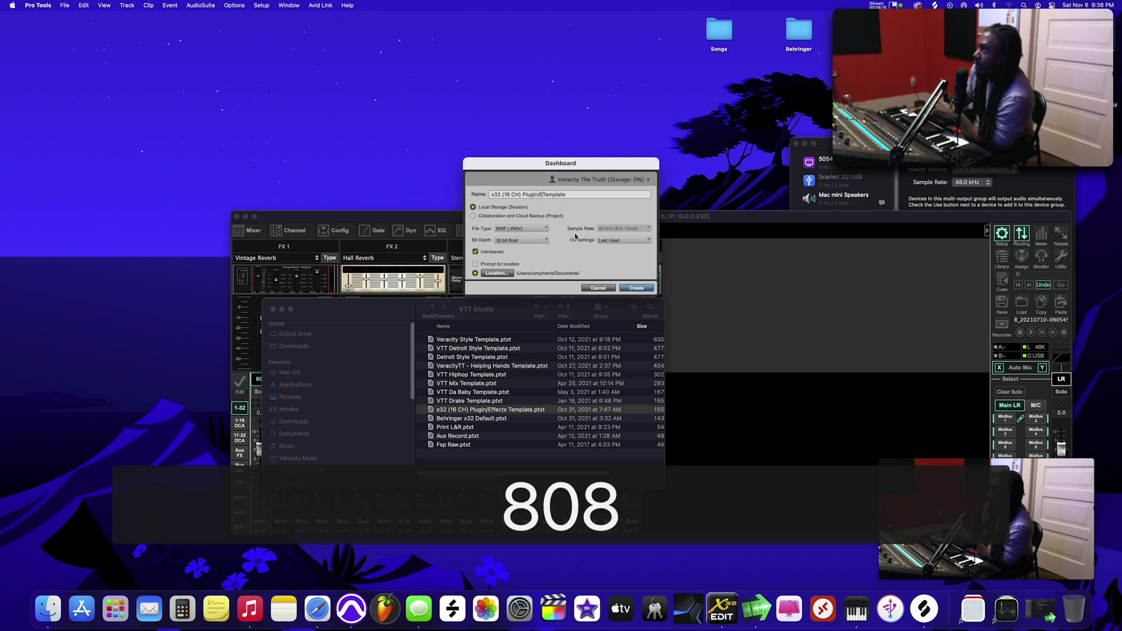
click(593, 196)
key(BackSpace)
key(BackSpace)
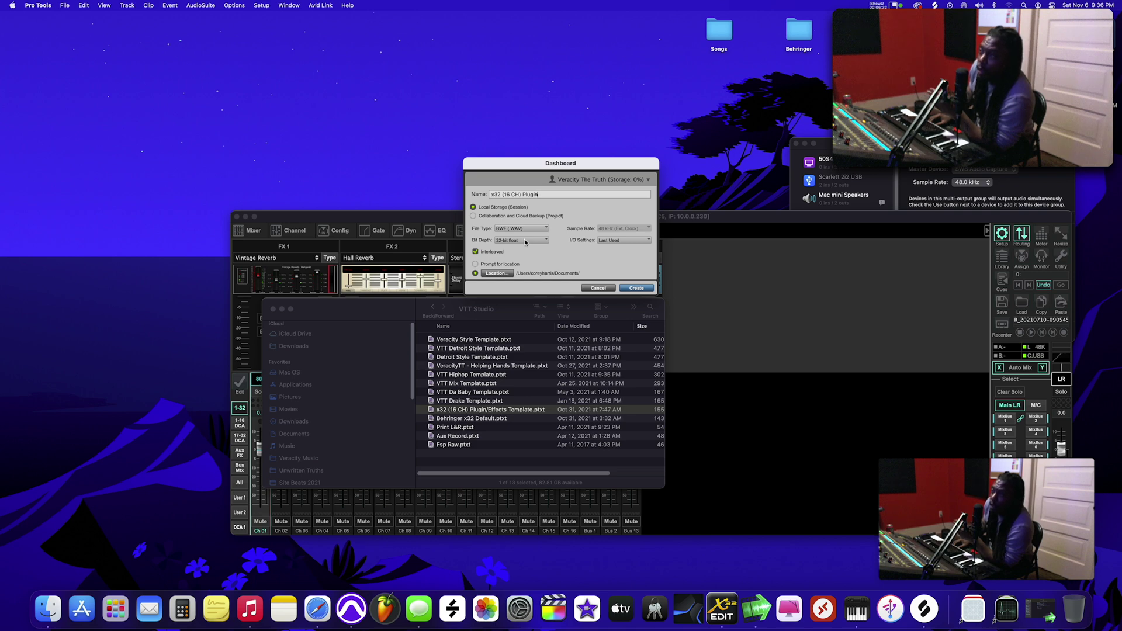
click(475, 252)
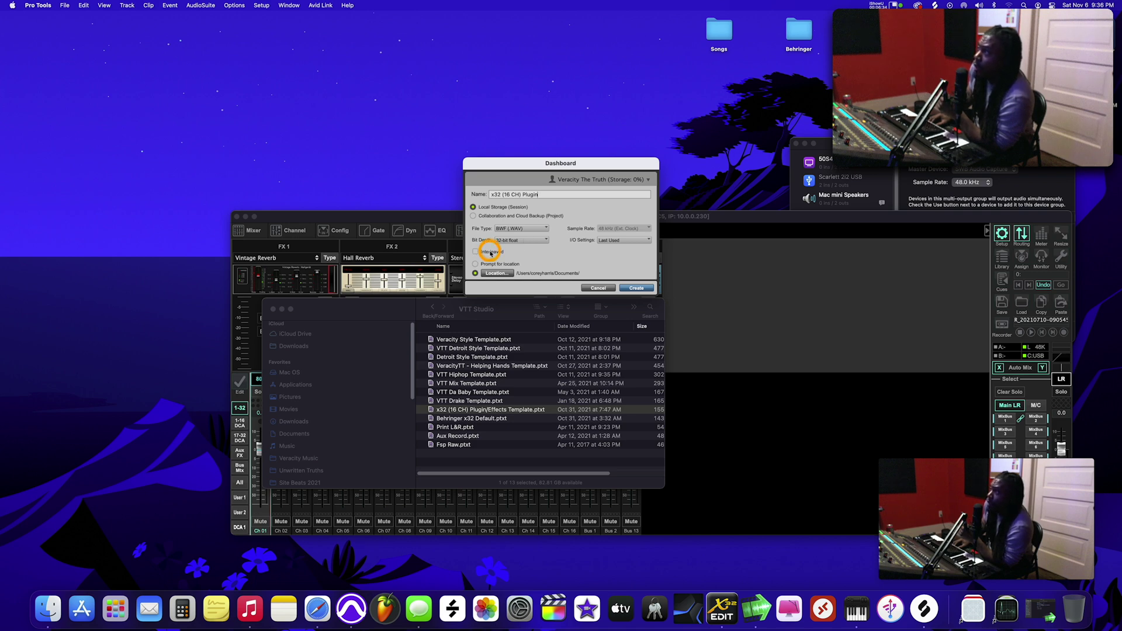
click(642, 289)
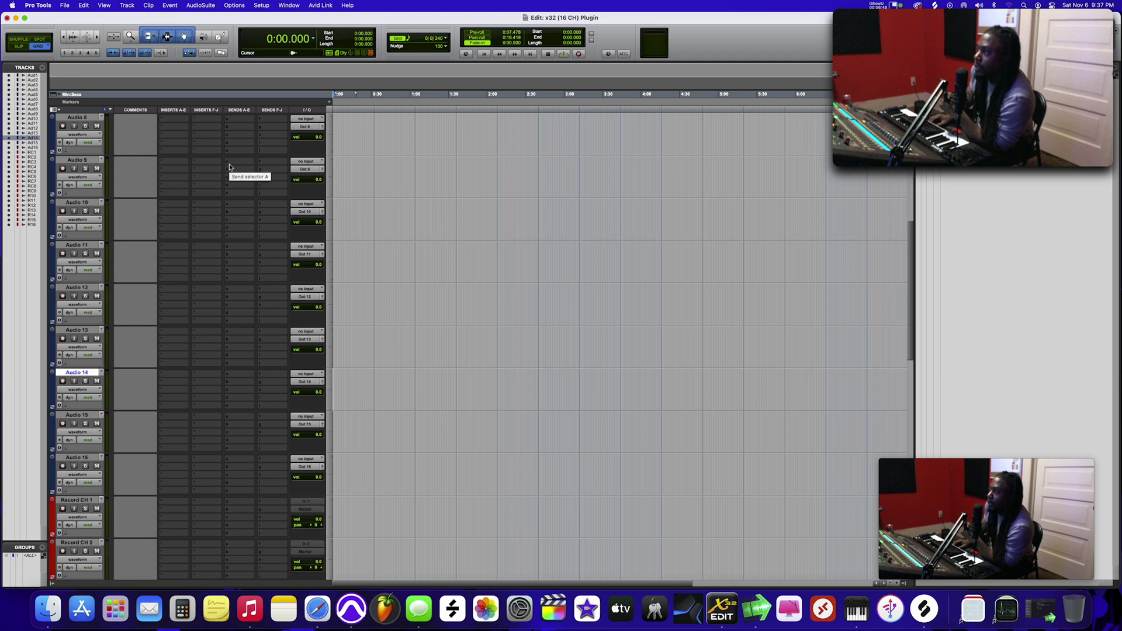
Step: Open the session's I/O Setup window from the Setup menu
scroll(235, 225, down, 2)
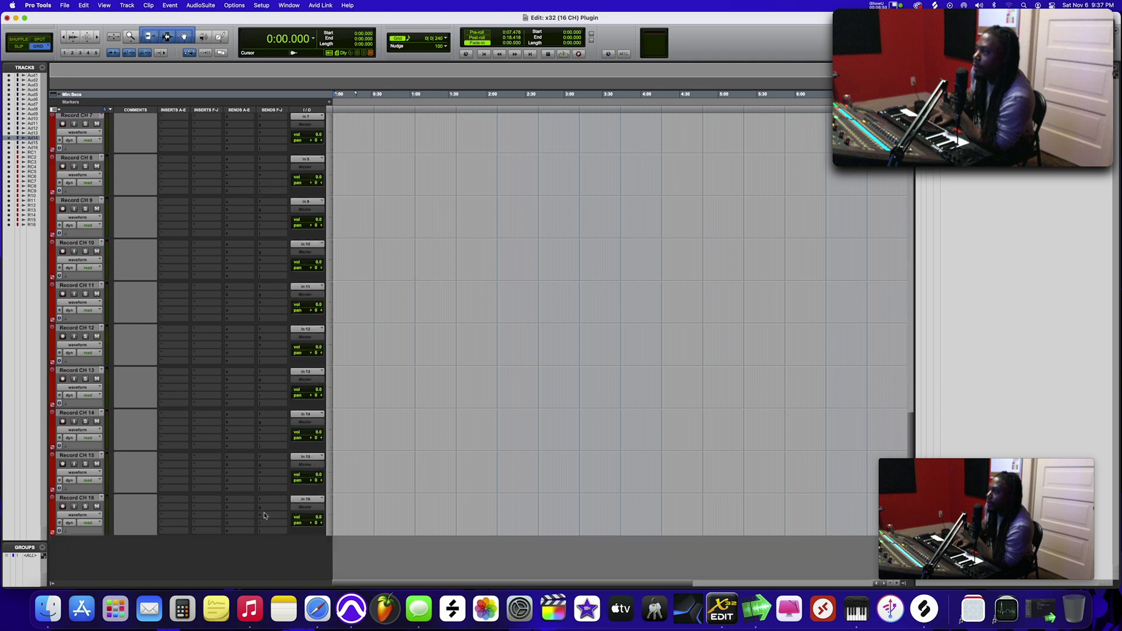
click(262, 6)
mouse_move(287, 6)
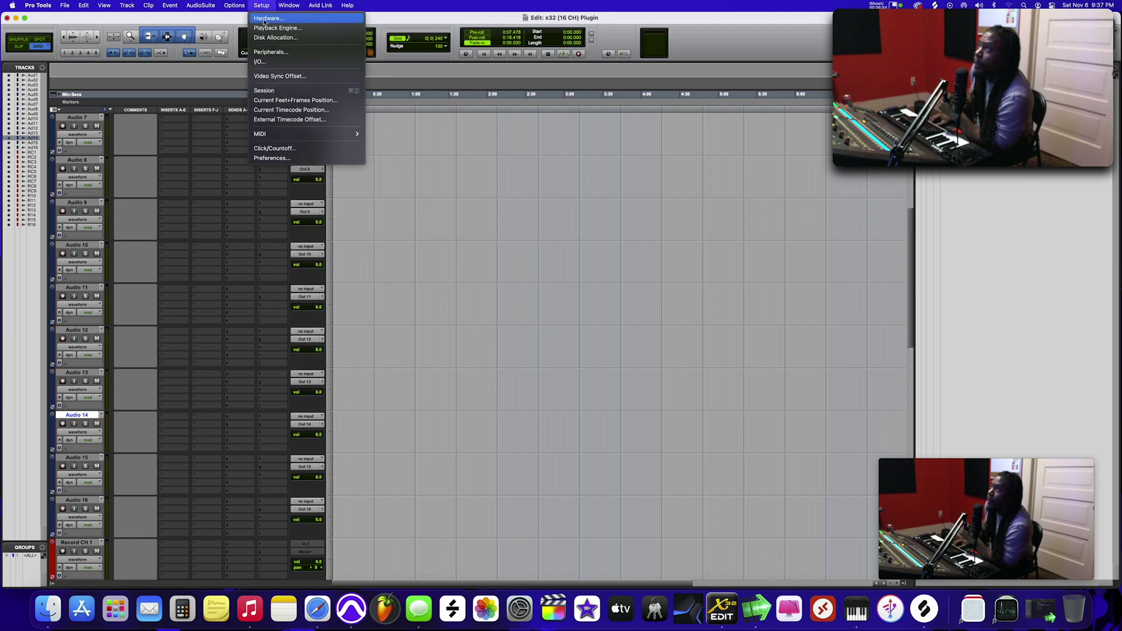
click(261, 62)
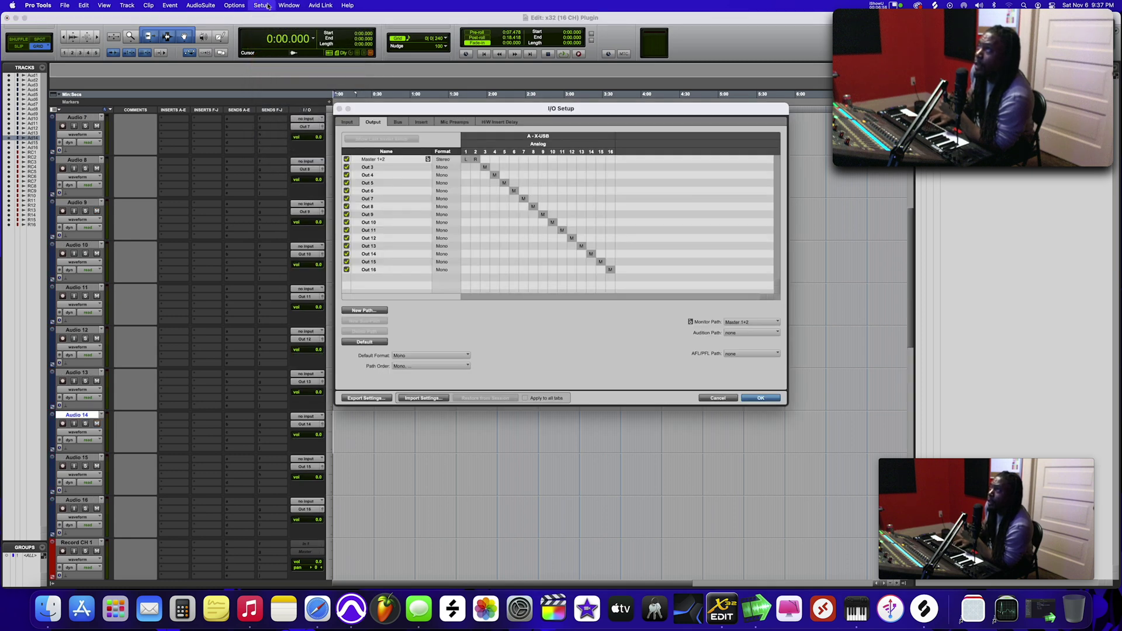
click(260, 6)
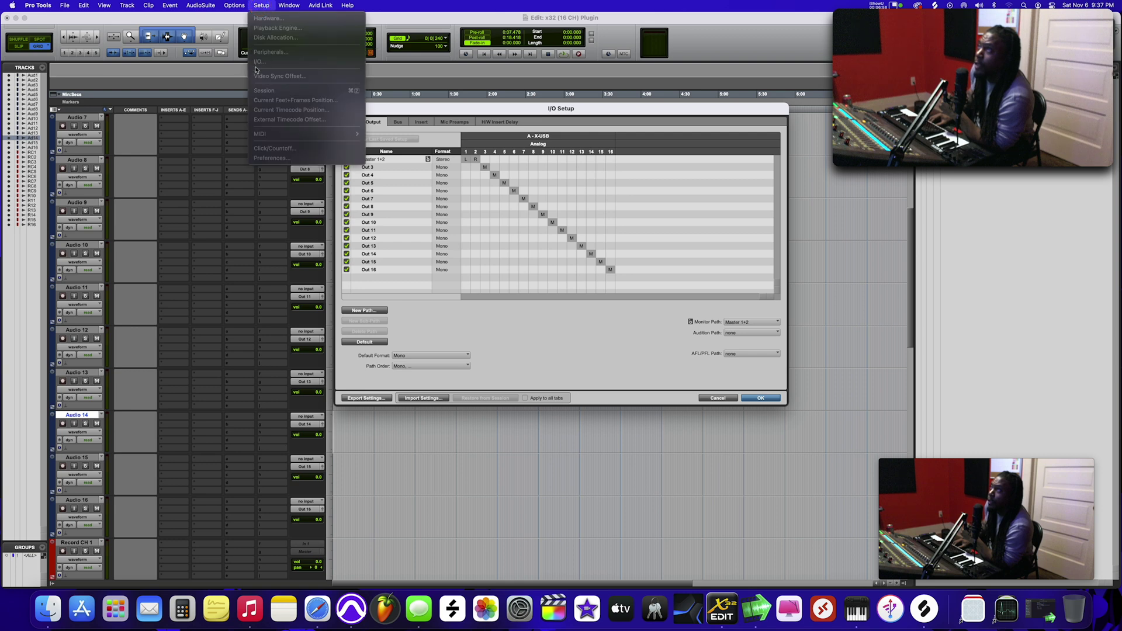
click(409, 115)
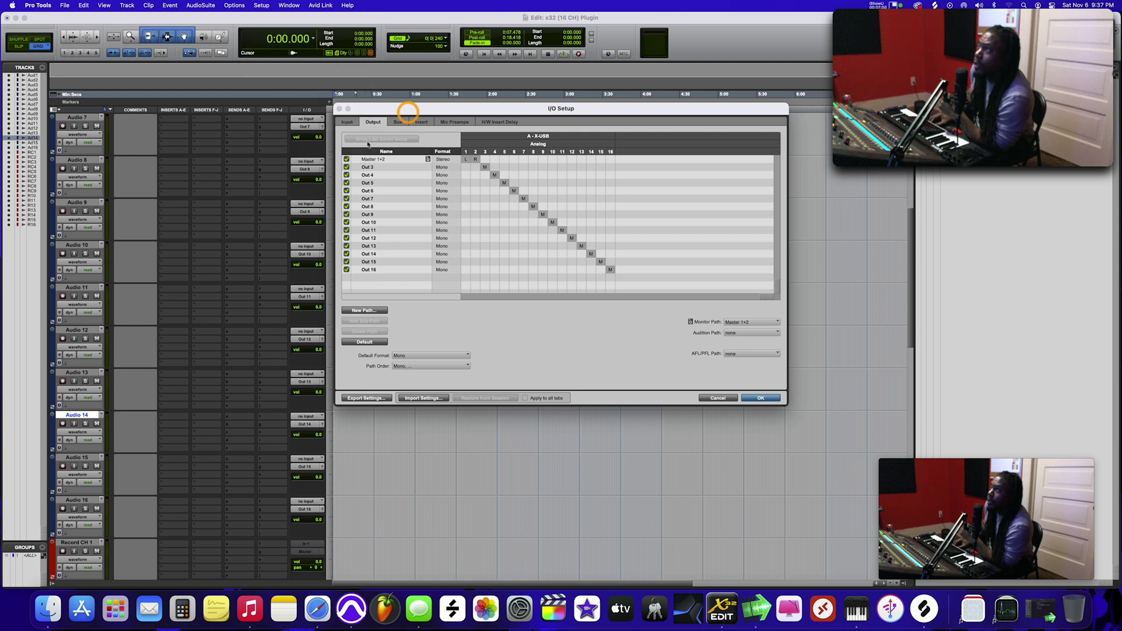
Step: Delete all output paths, Master 1+2 through Out 16, confirming the warning
click(388, 159)
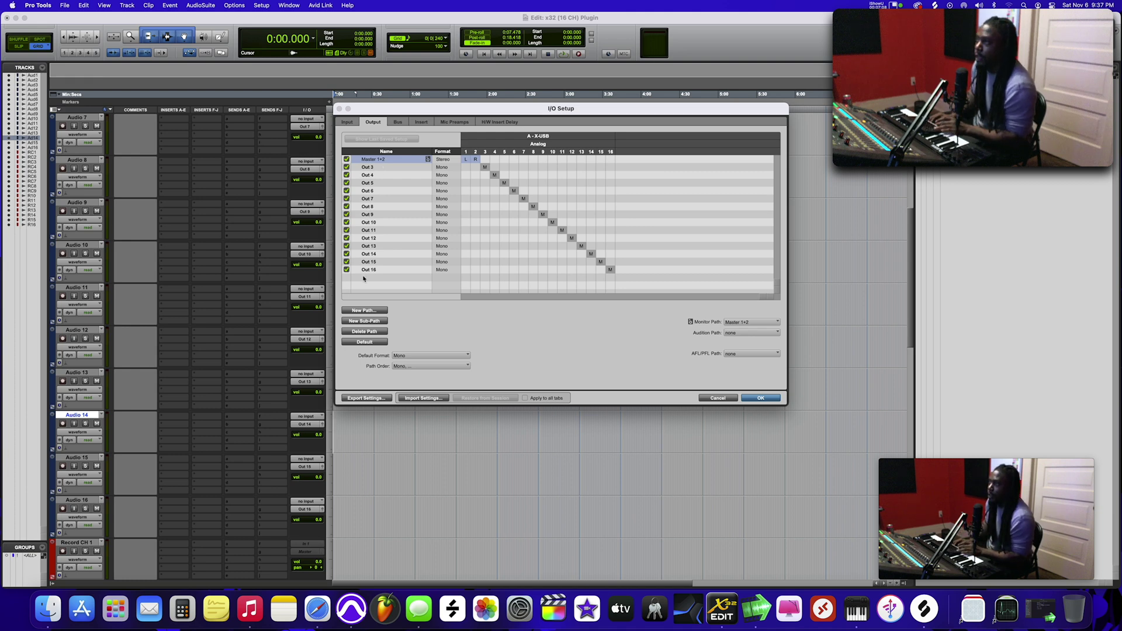
shift+click(380, 269)
click(370, 332)
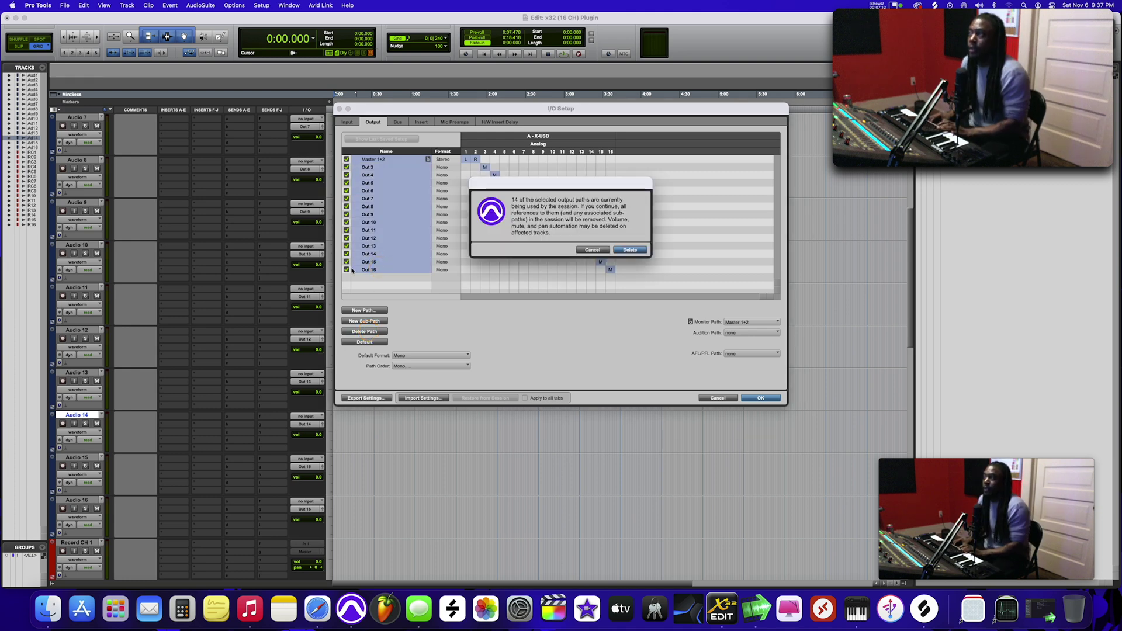
click(632, 249)
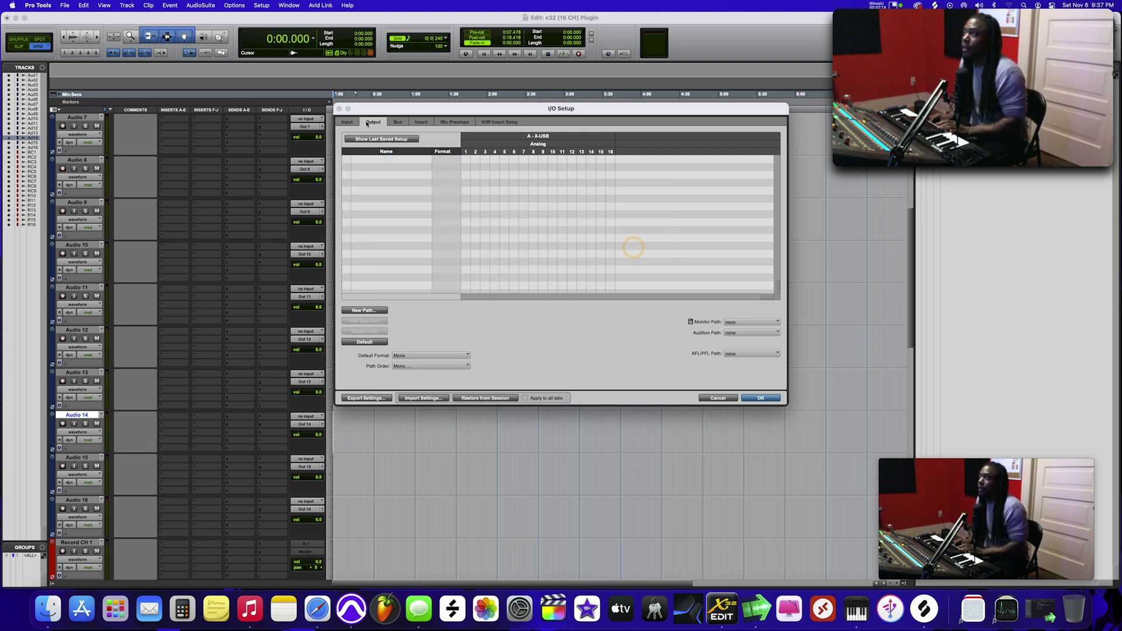
Step: Delete all input paths from Ch1-2 through In 16, confirming the warning
click(348, 122)
click(385, 158)
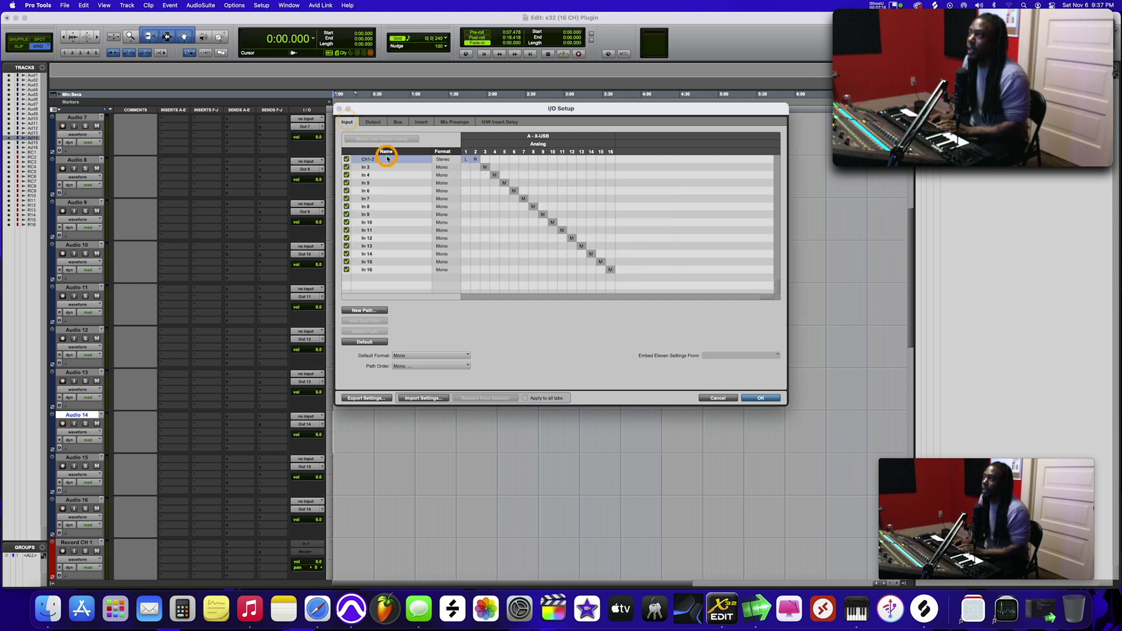
shift+click(378, 269)
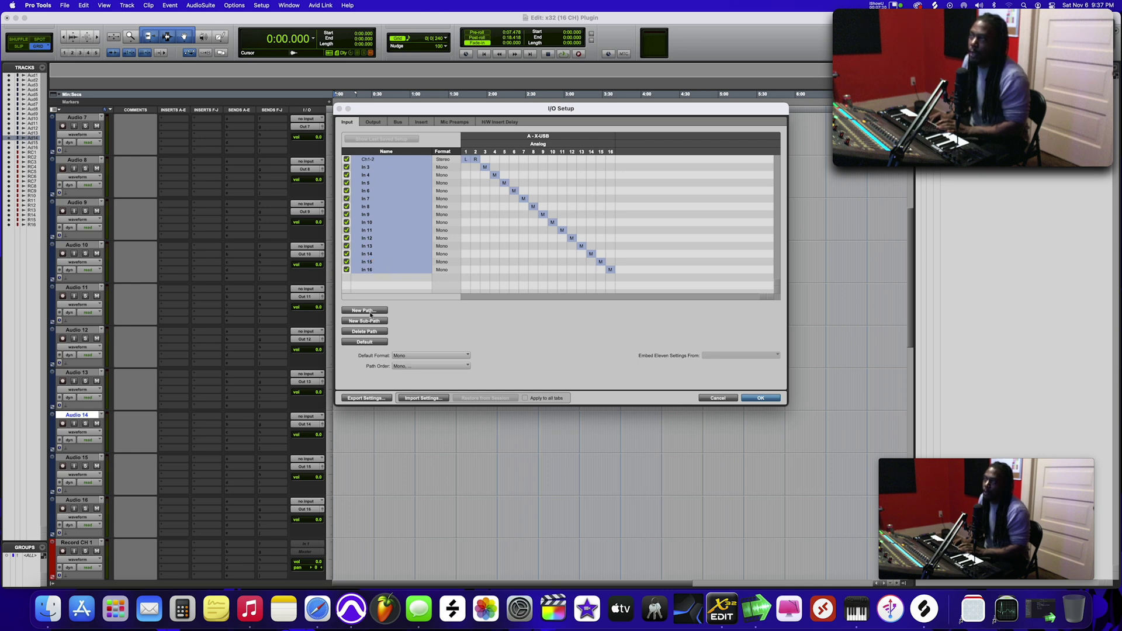
click(368, 331)
click(635, 241)
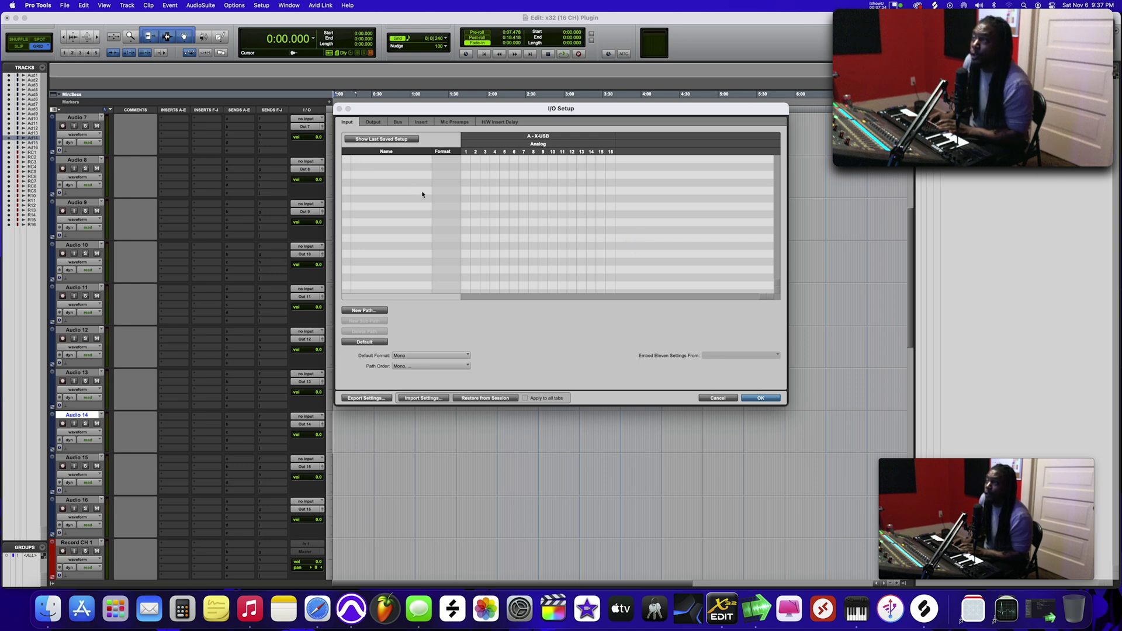
Step: Keeping Mono as default format, restore the default inputs In 1 through In 16
click(414, 357)
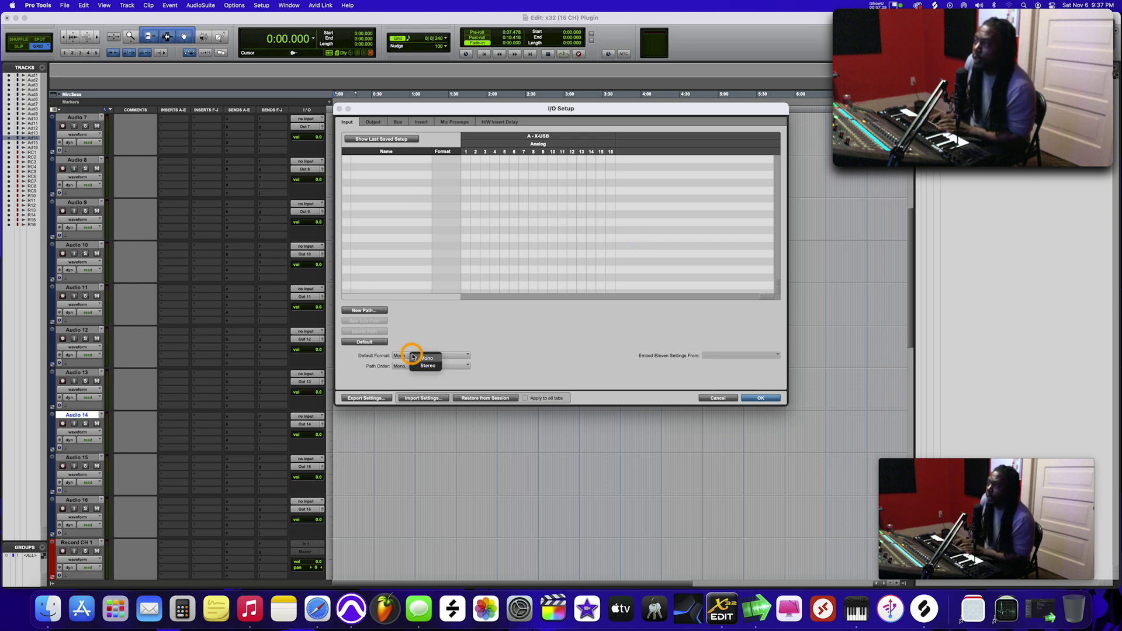
click(422, 358)
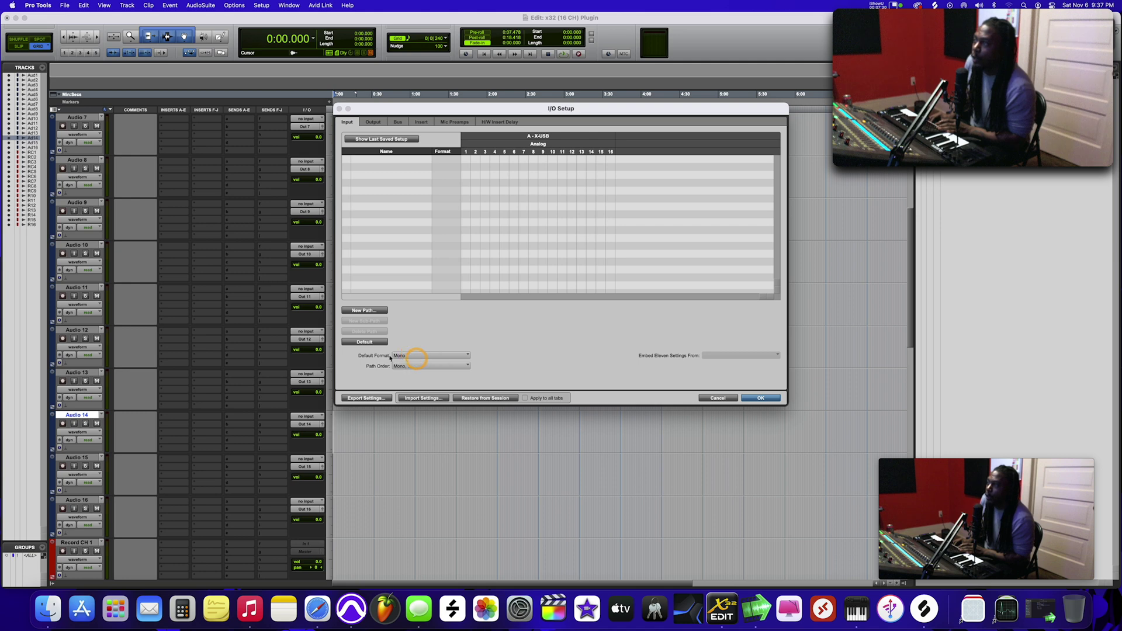
click(370, 342)
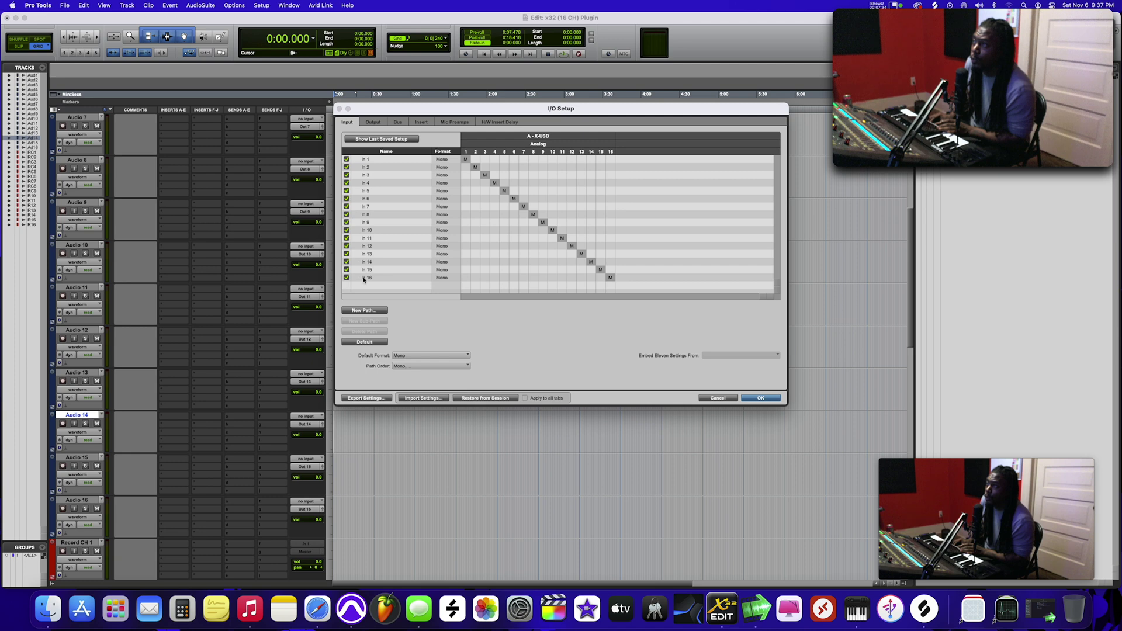
Step: Confirm X32-Edit's USB card stays at 16in / 16out, close Setup, and return to Pro Tools outputs
click(722, 608)
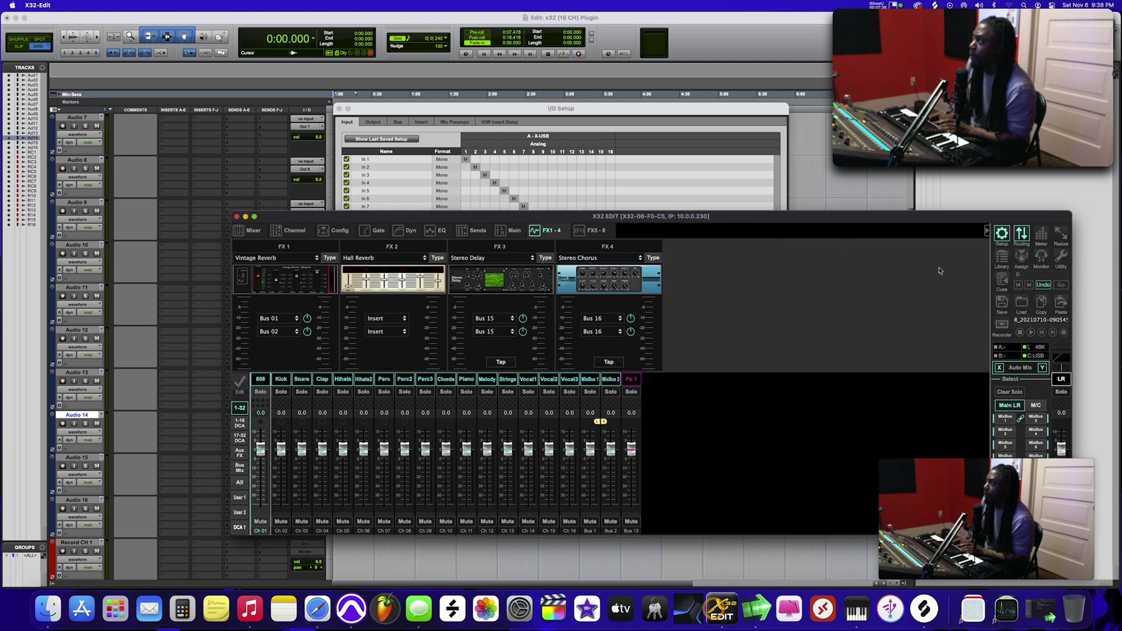
click(1003, 234)
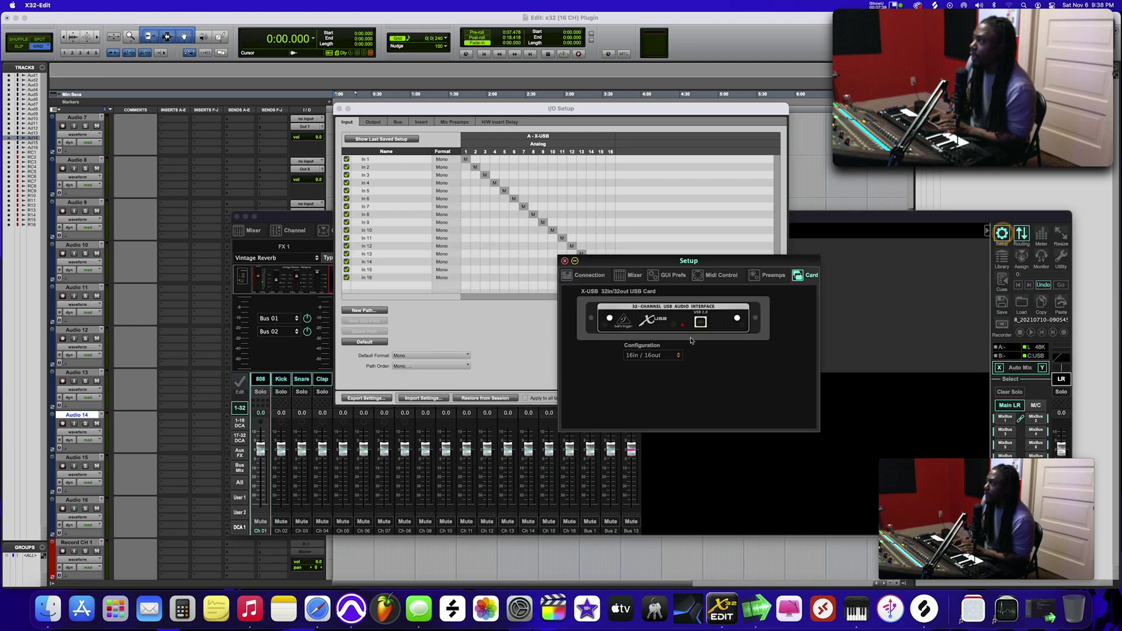
click(649, 356)
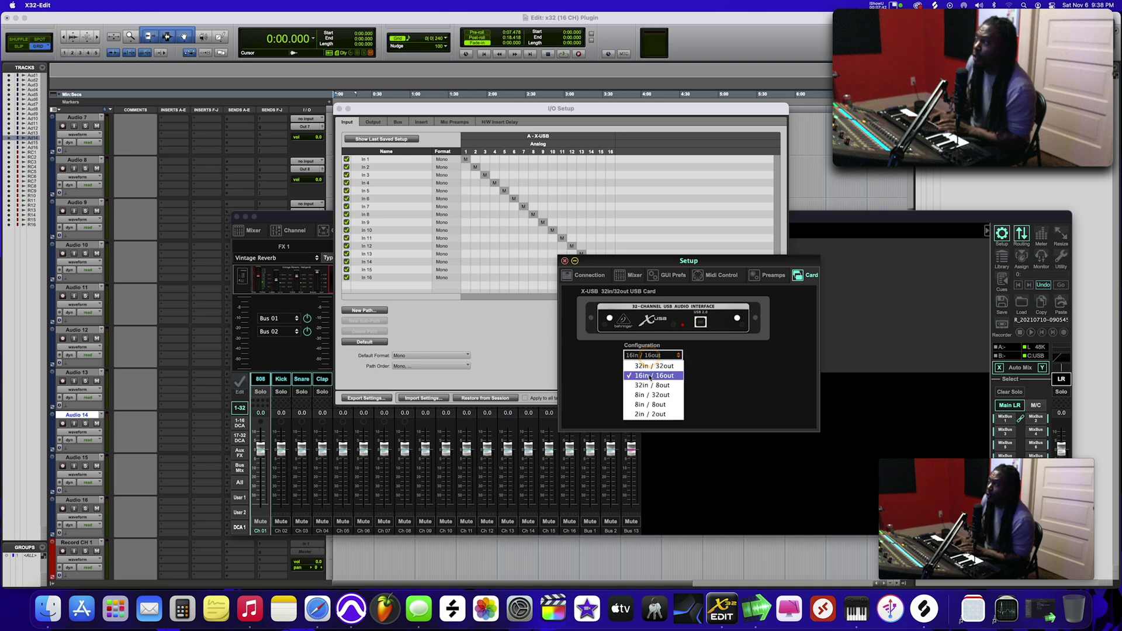
click(704, 367)
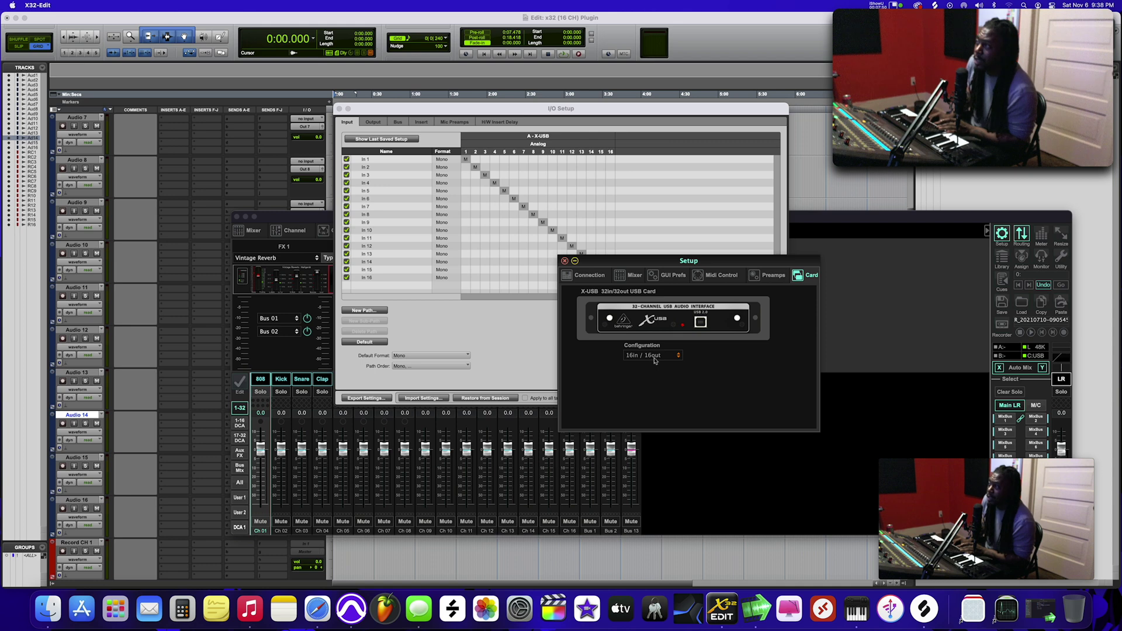
click(565, 261)
click(379, 121)
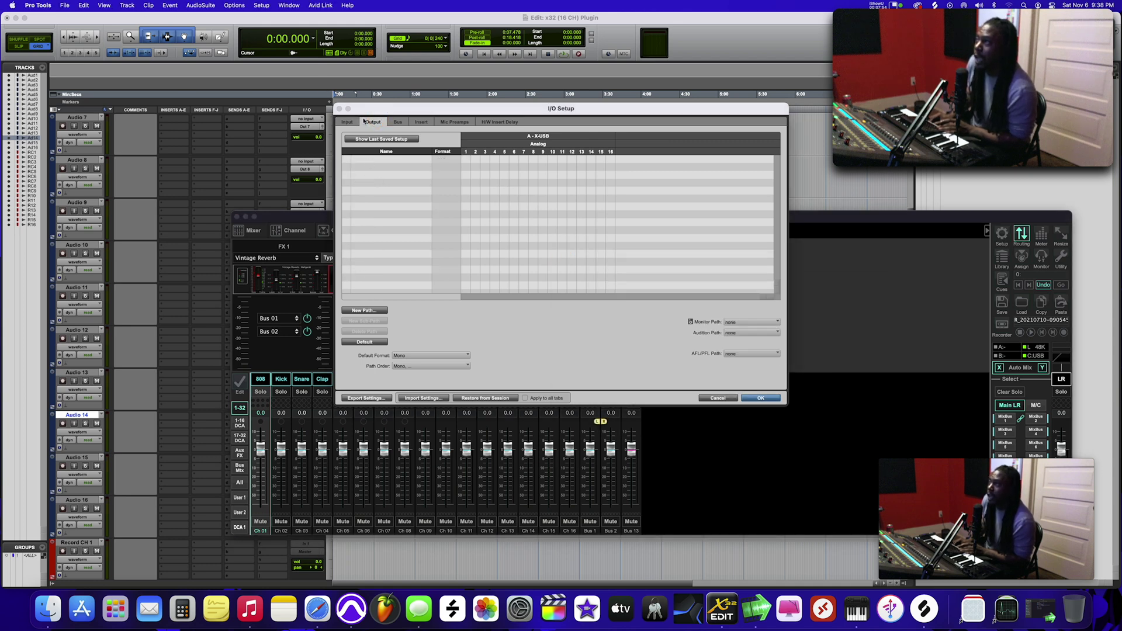
Step: Add default mono outputs Out 1–Out 16, then delete Out 1 and Out 2
click(363, 341)
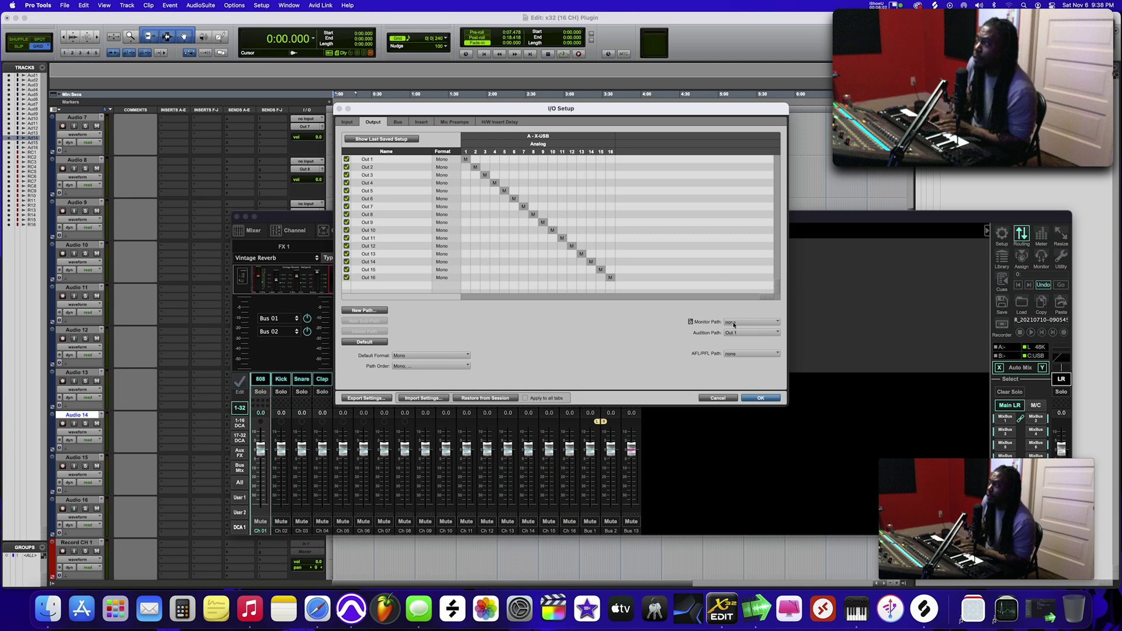
drag(376, 159, 382, 170)
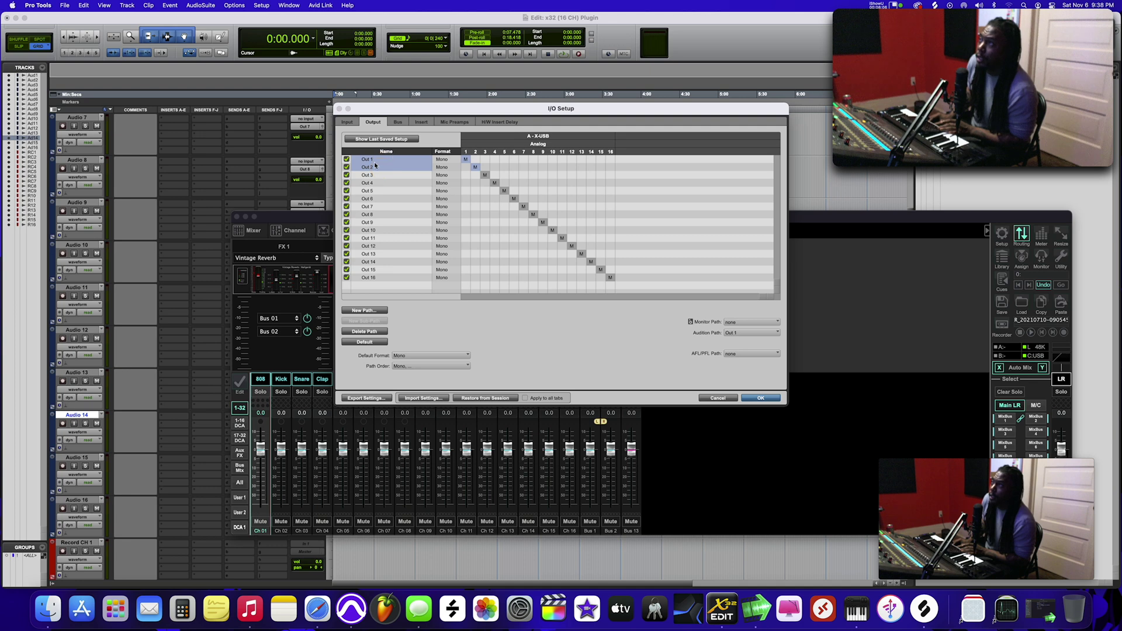
click(379, 167)
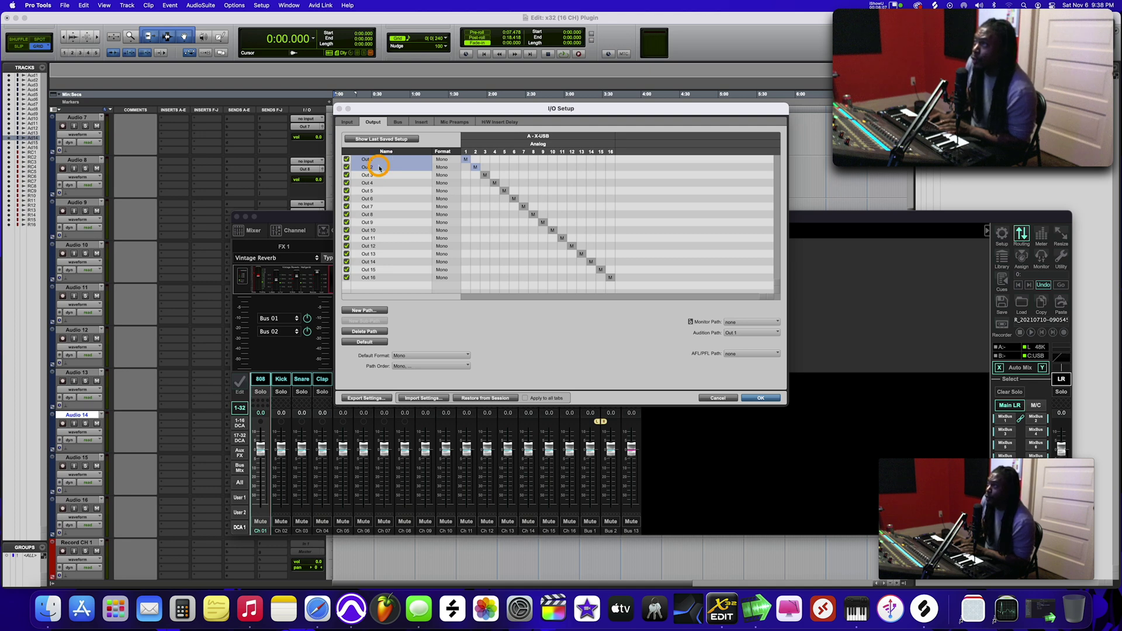
click(364, 331)
Step: Create a new stereo output path named Master
click(403, 357)
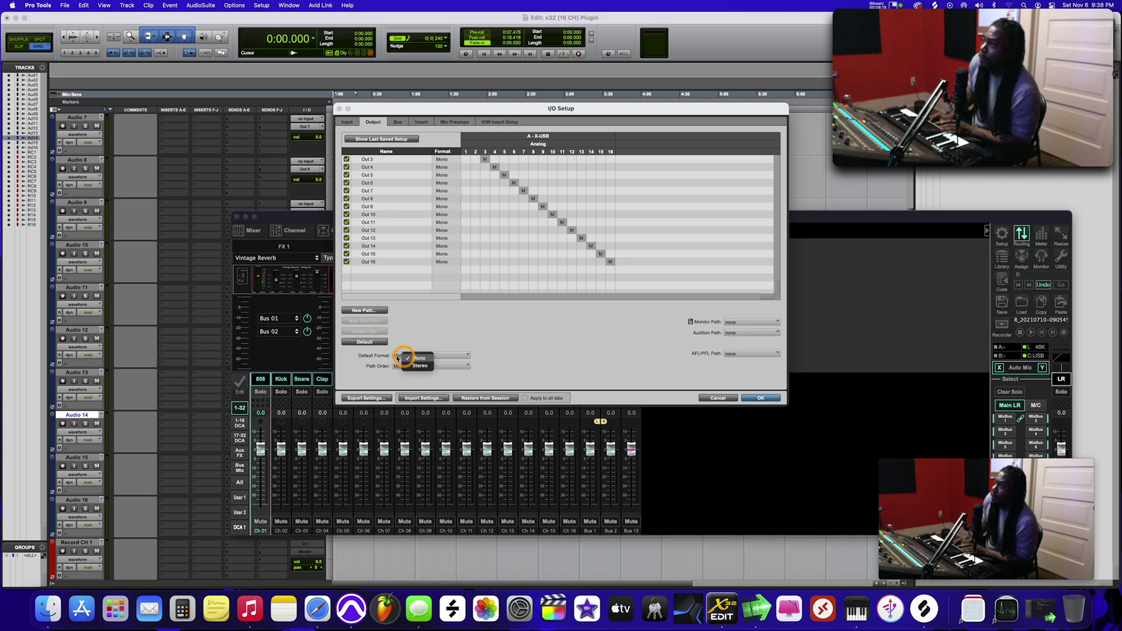
click(371, 311)
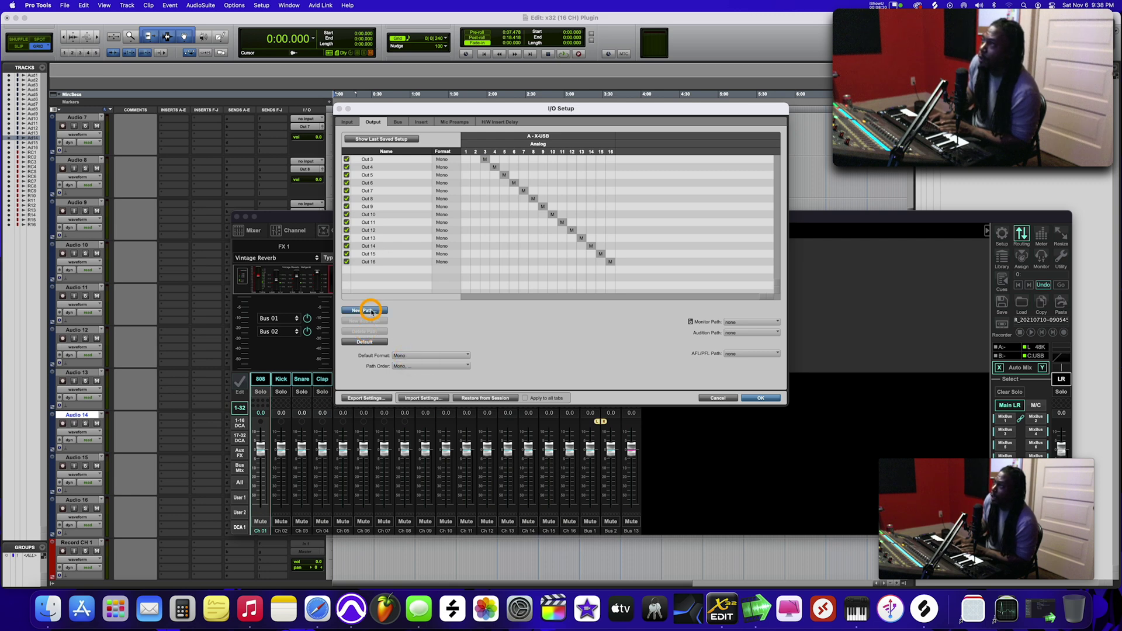
click(371, 311)
click(547, 205)
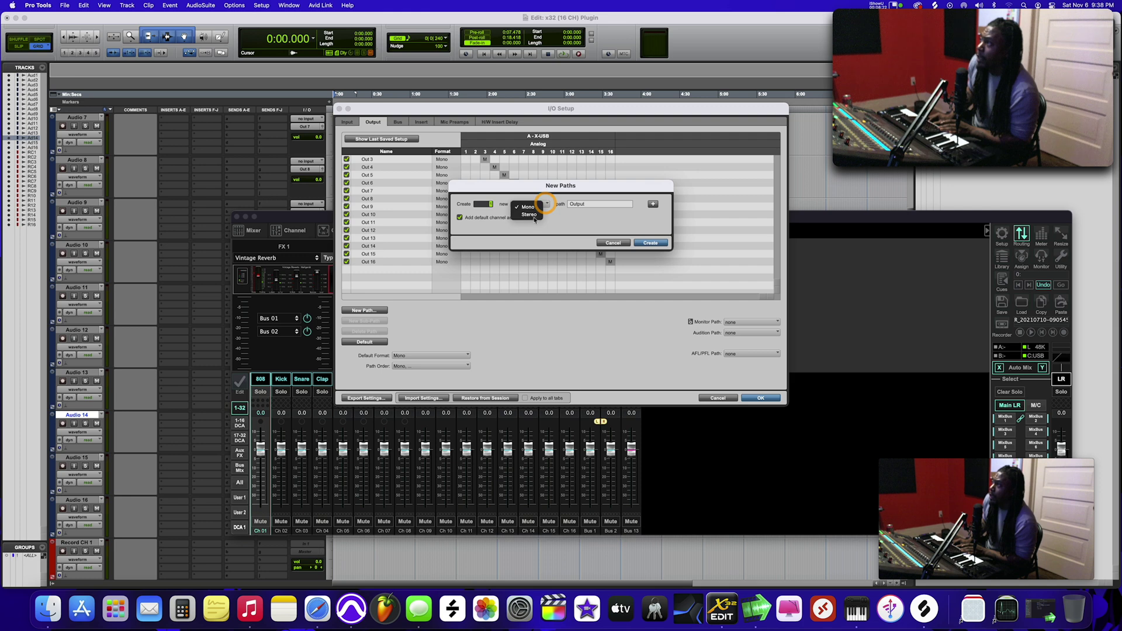
click(533, 216)
click(592, 204)
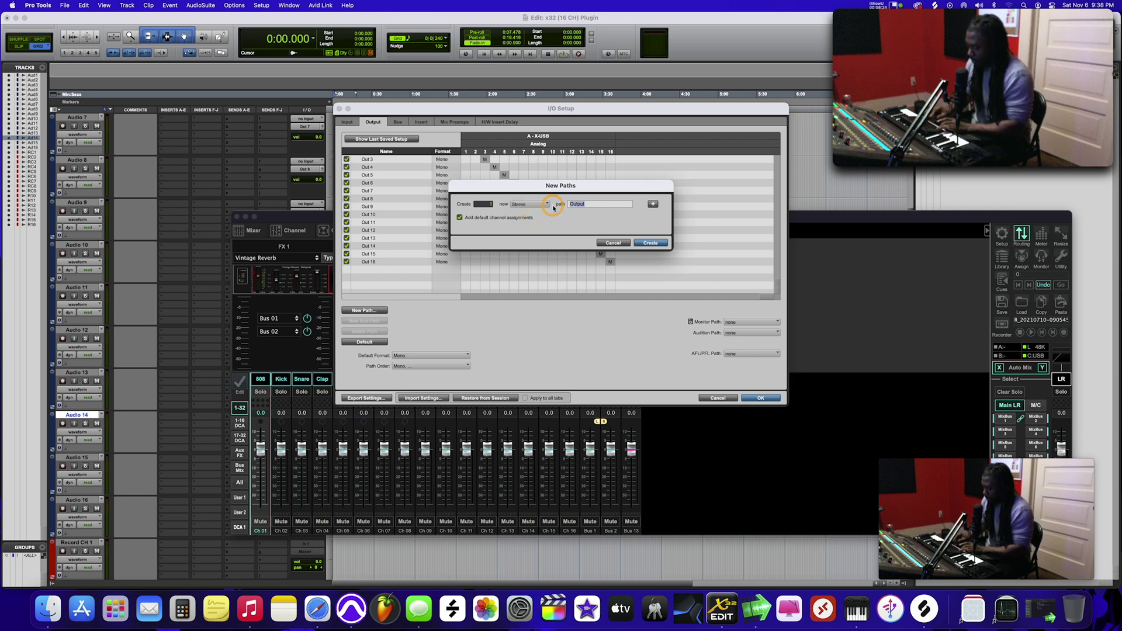
text(Master)
key(Return)
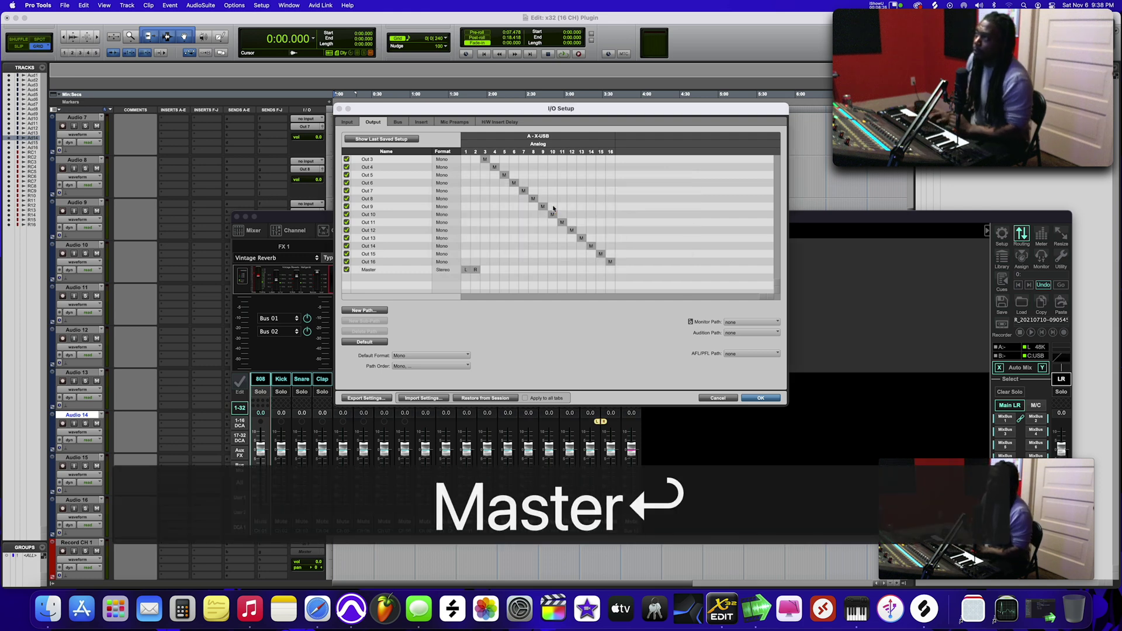
Step: Move the Master path to the top of the Output list and make it the monitor path
drag(369, 269, 382, 161)
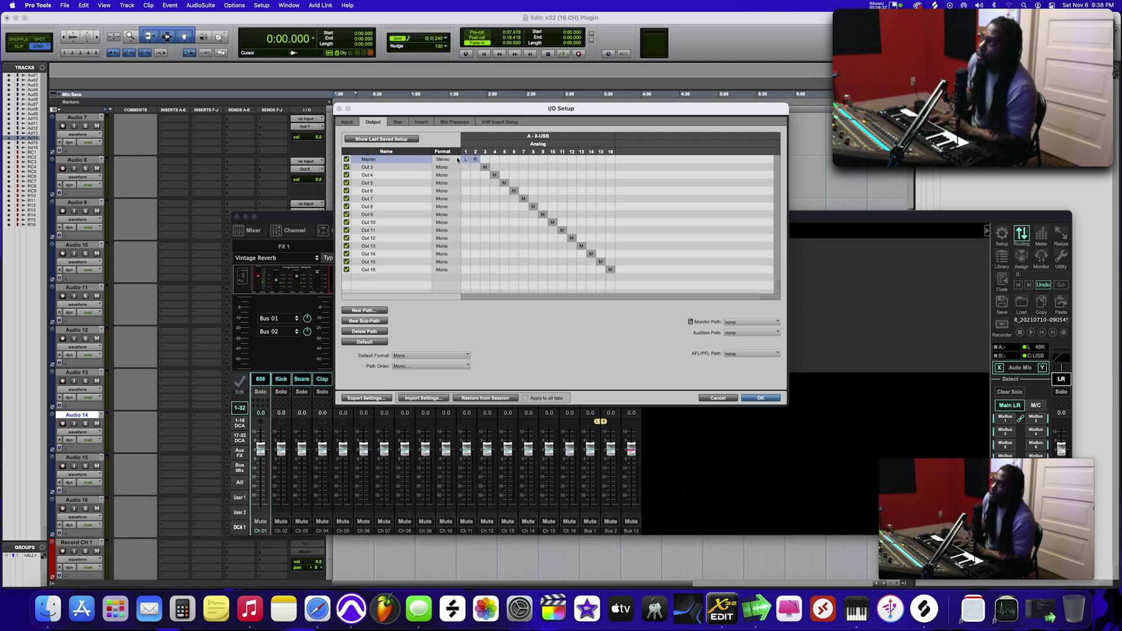
click(742, 323)
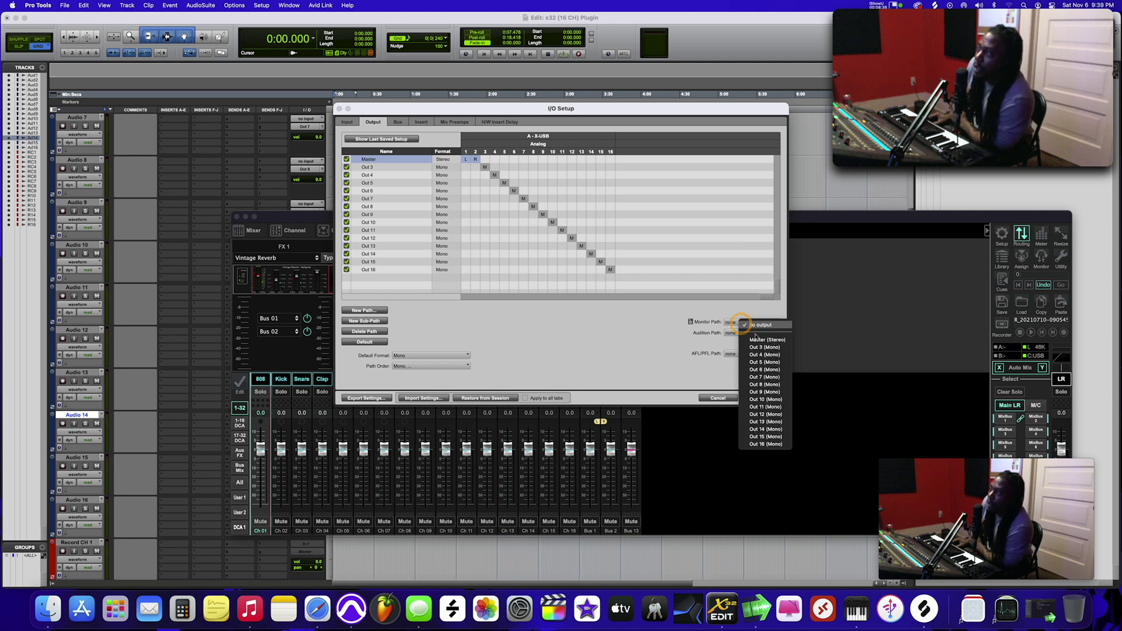
click(755, 340)
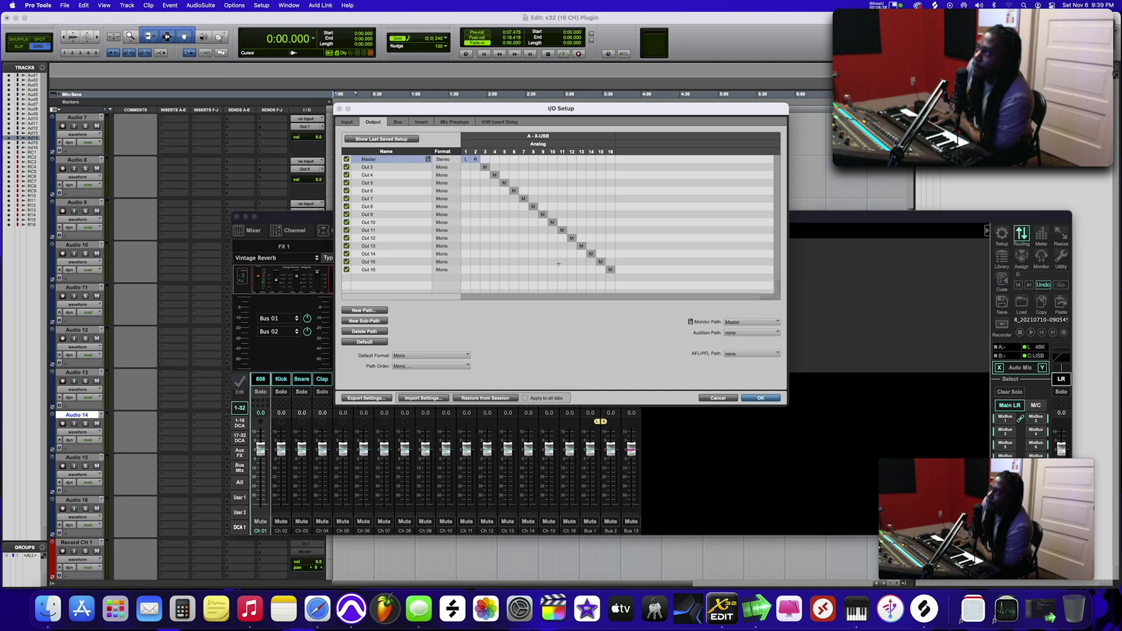
Step: Close I/O Setup and delete the Audio 1 and Audio 2 tracks
click(765, 399)
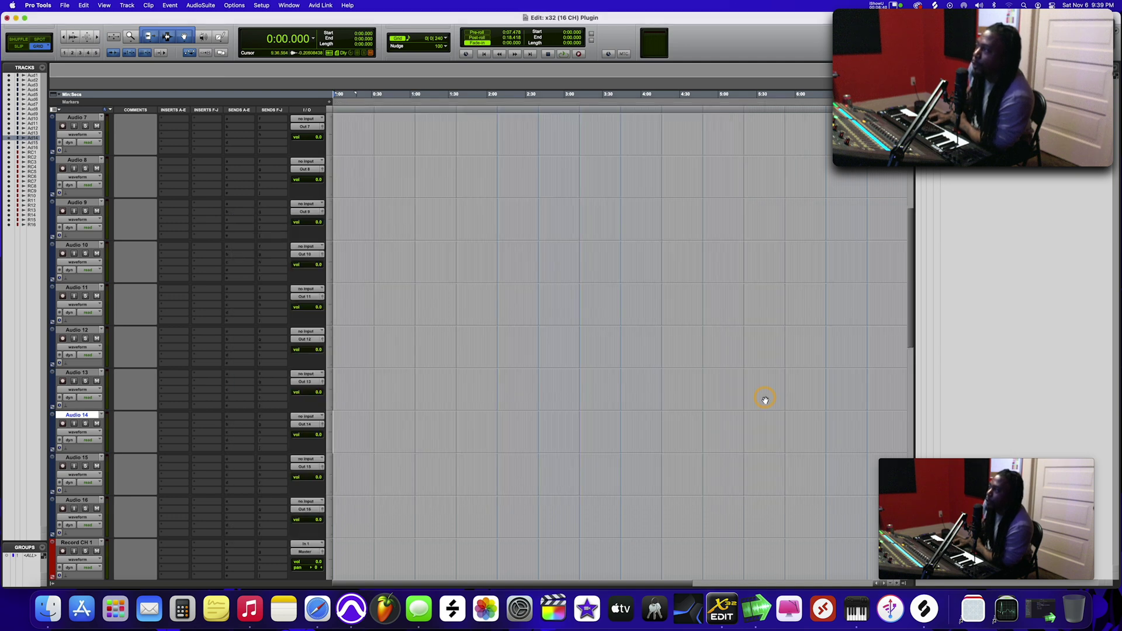
scroll(296, 222, up, 6)
click(76, 118)
shift+click(75, 160)
right_click(83, 160)
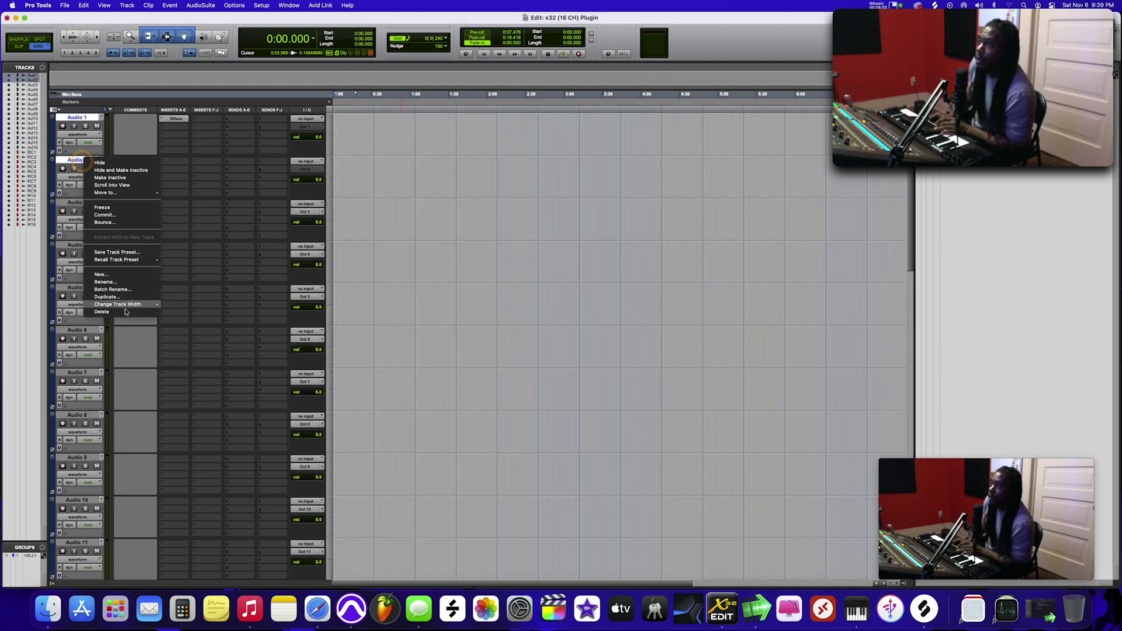
click(124, 312)
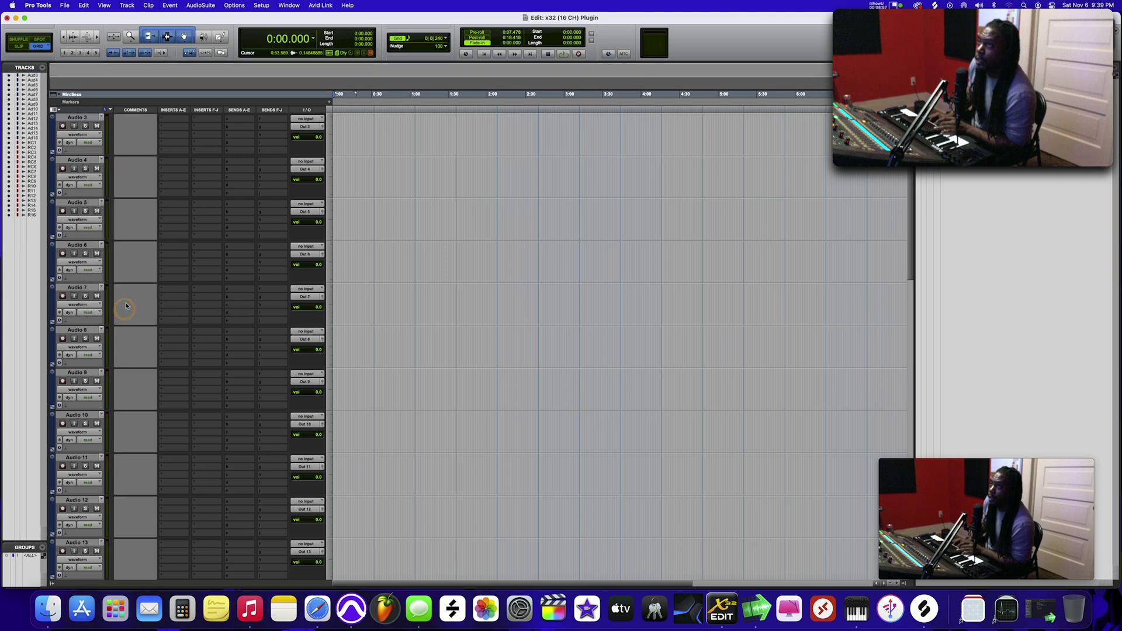
Step: Delete the Record CH 1 and Record CH 2 tracks
scroll(213, 220, down, 5)
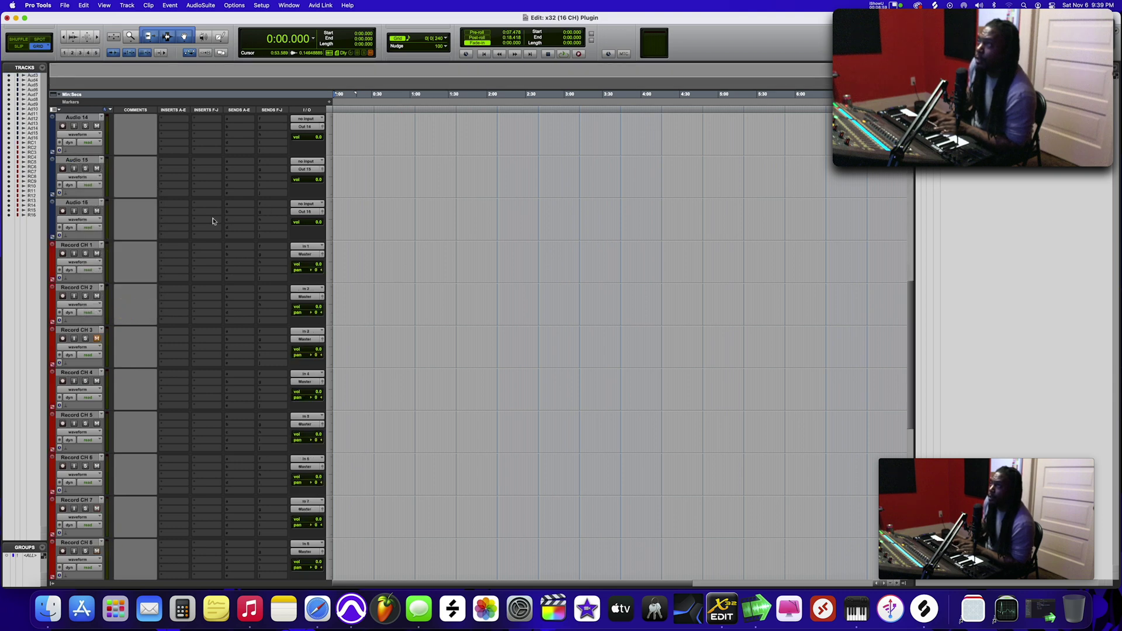
click(89, 246)
shift+click(88, 289)
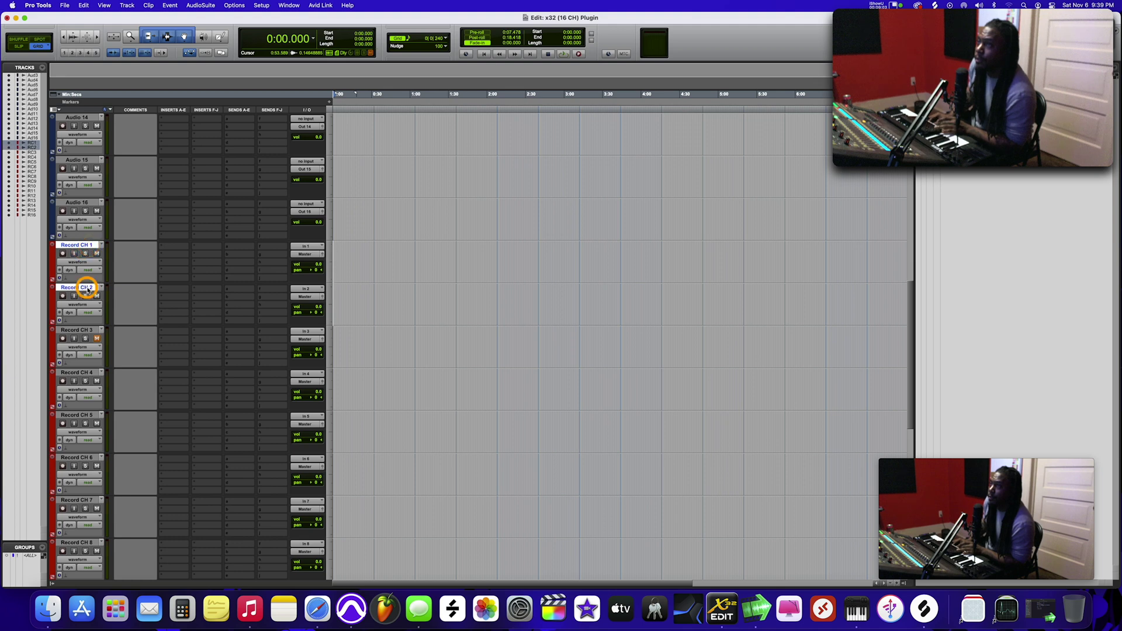
right_click(87, 289)
click(108, 439)
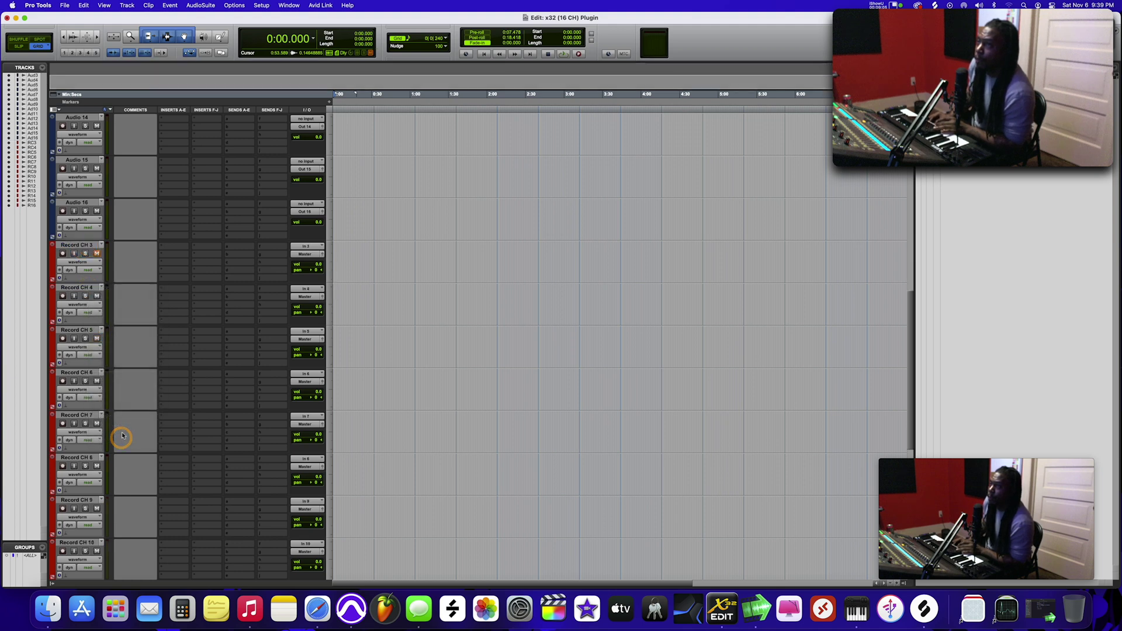
scroll(144, 322, up, 10)
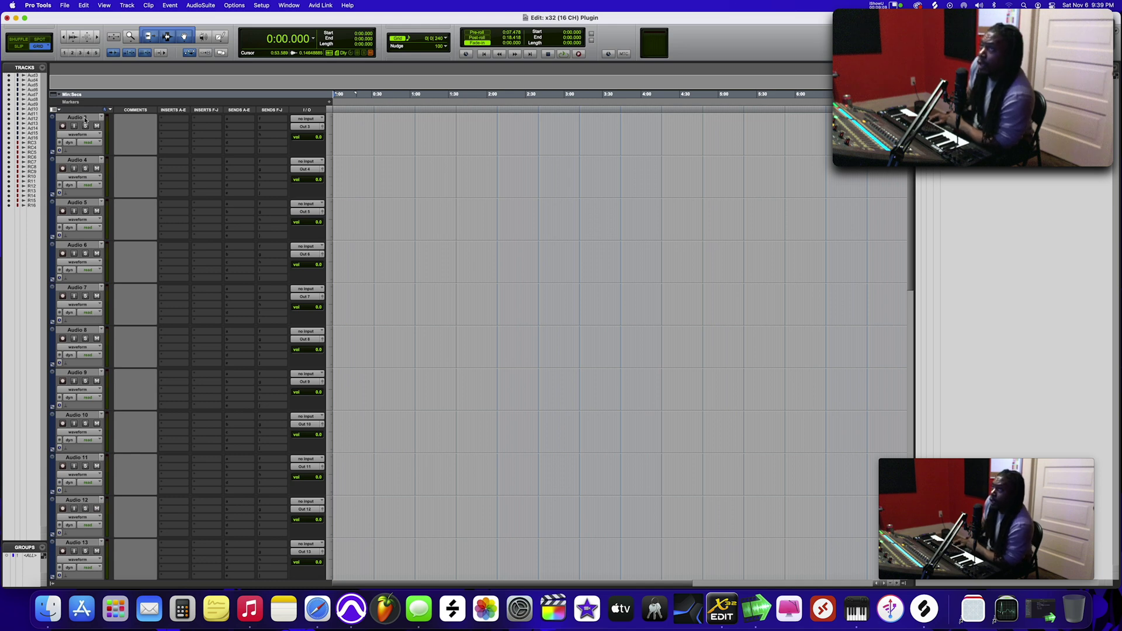
Step: Open the Site Beats 2021 folder in Finder, then return to the Pro Tools session
click(48, 607)
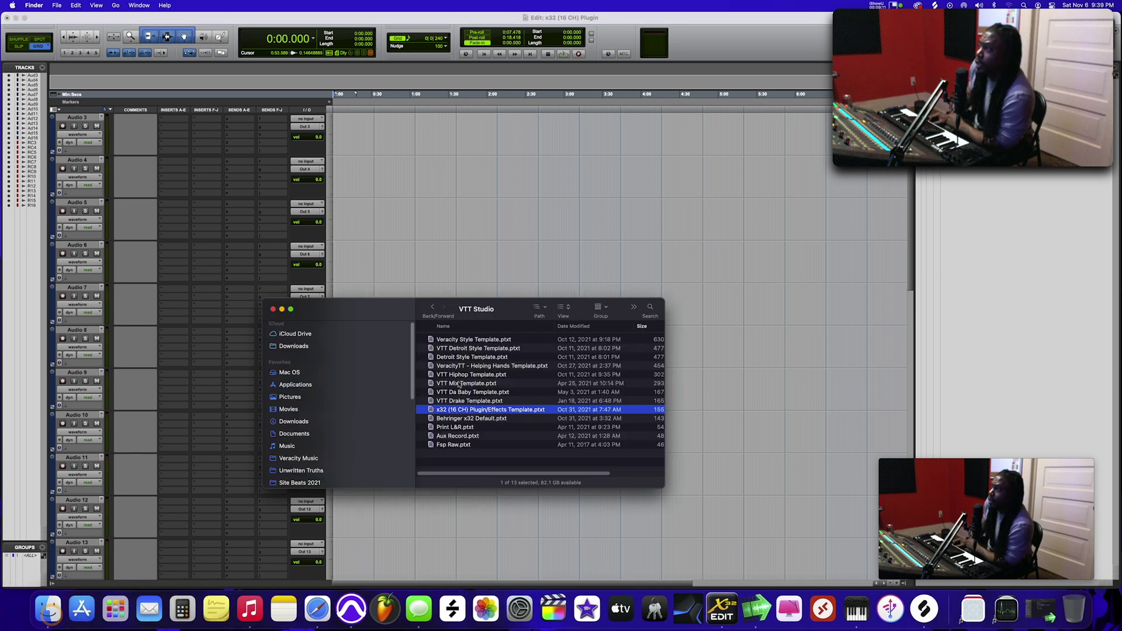
click(305, 482)
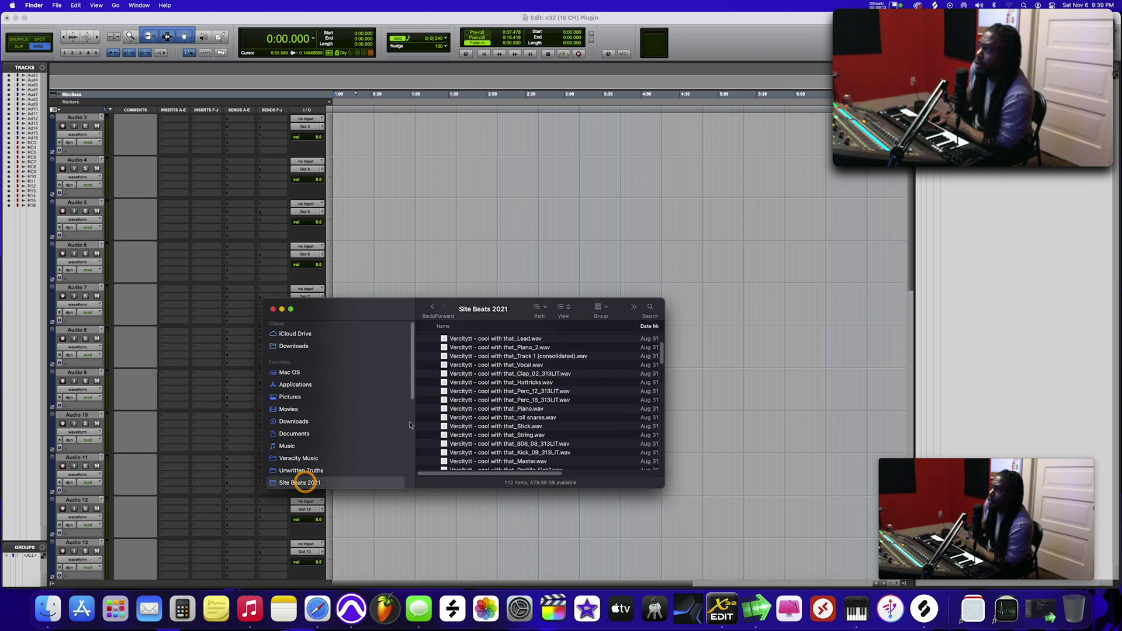
scroll(497, 375, up, 3)
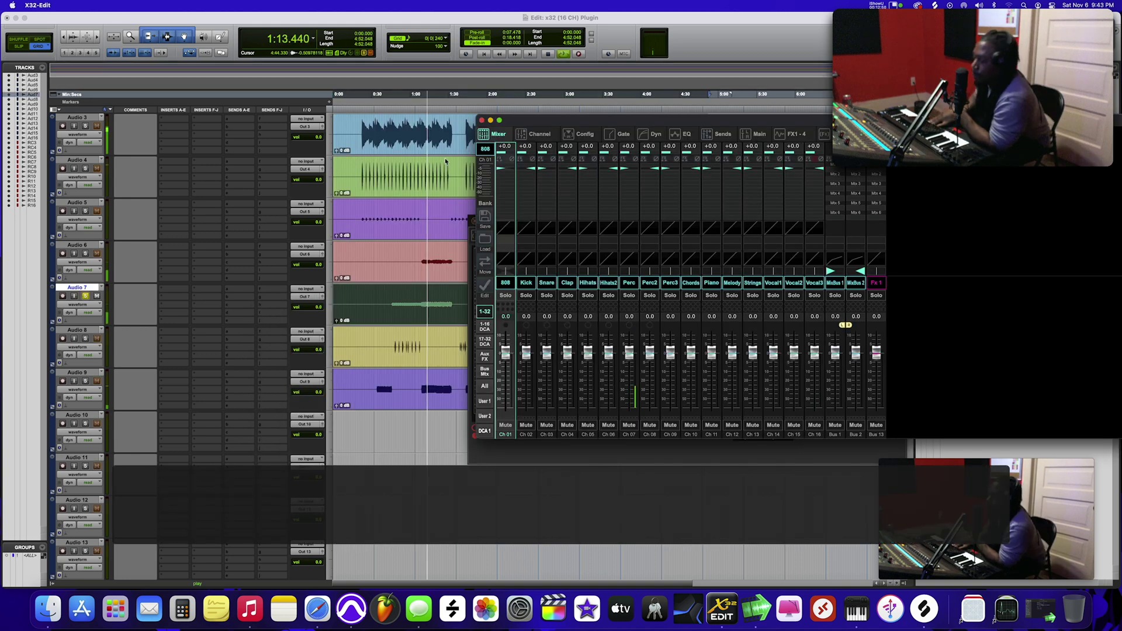
click(393, 95)
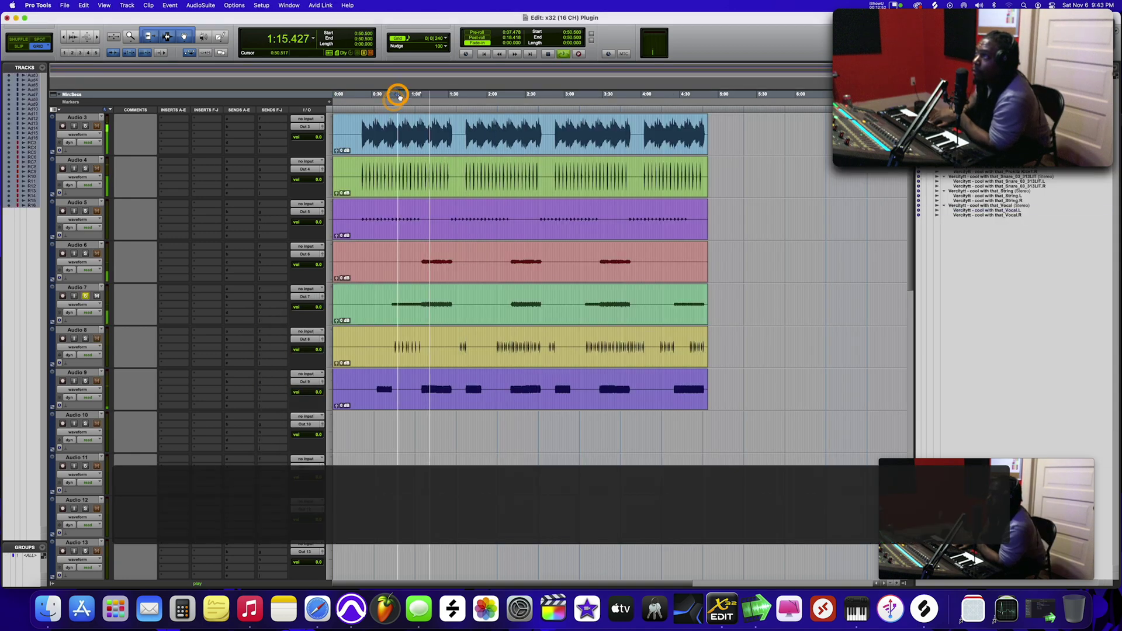
Step: Park the playhead at 0:50.500 and insert Waves RVox (mono) on Audio 7
click(396, 95)
key(space)
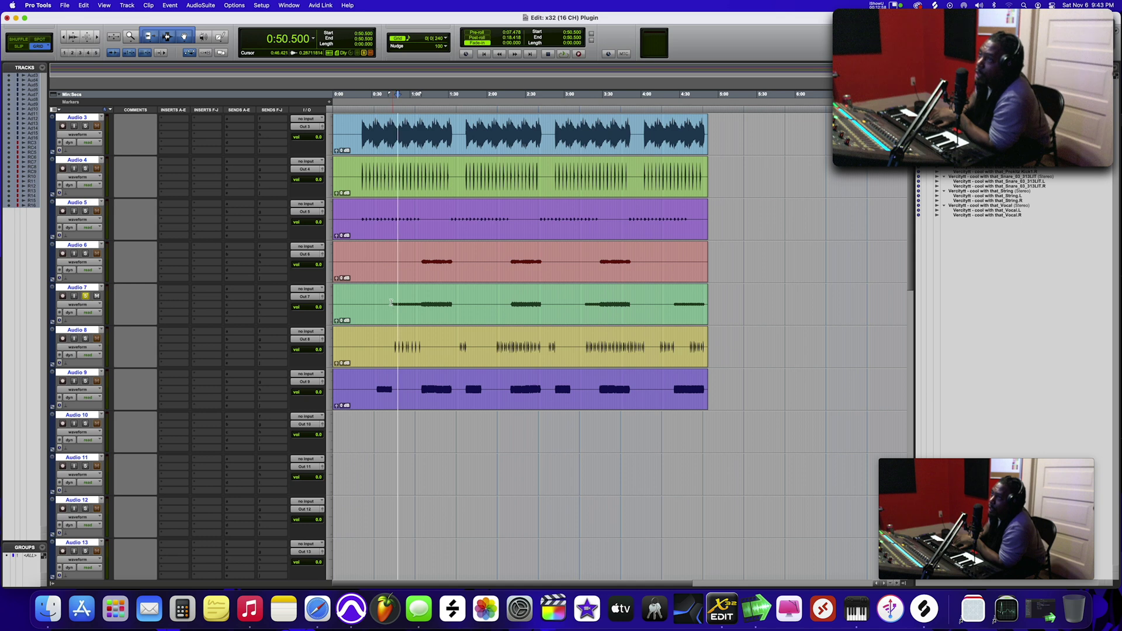
scroll(391, 303, down, 1)
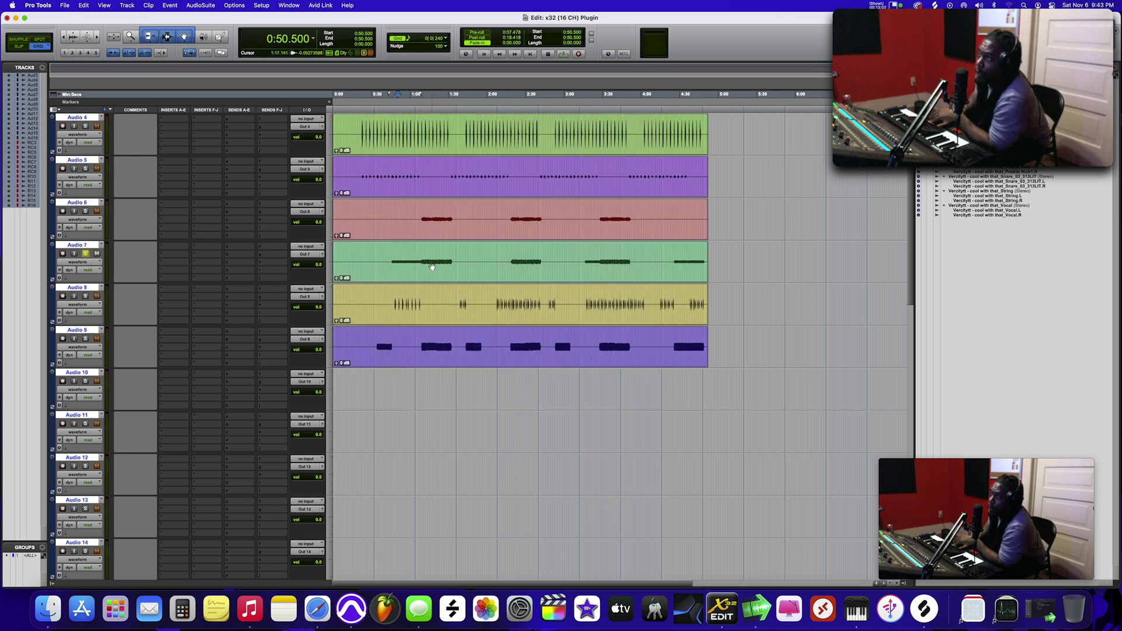
click(182, 246)
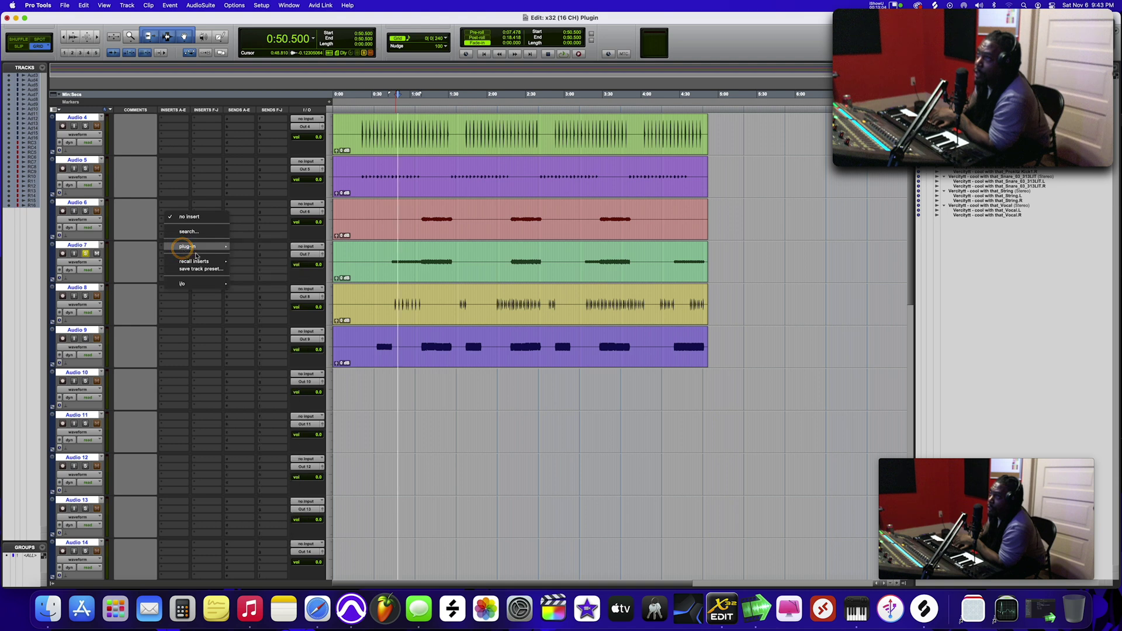
mouse_move(225, 248)
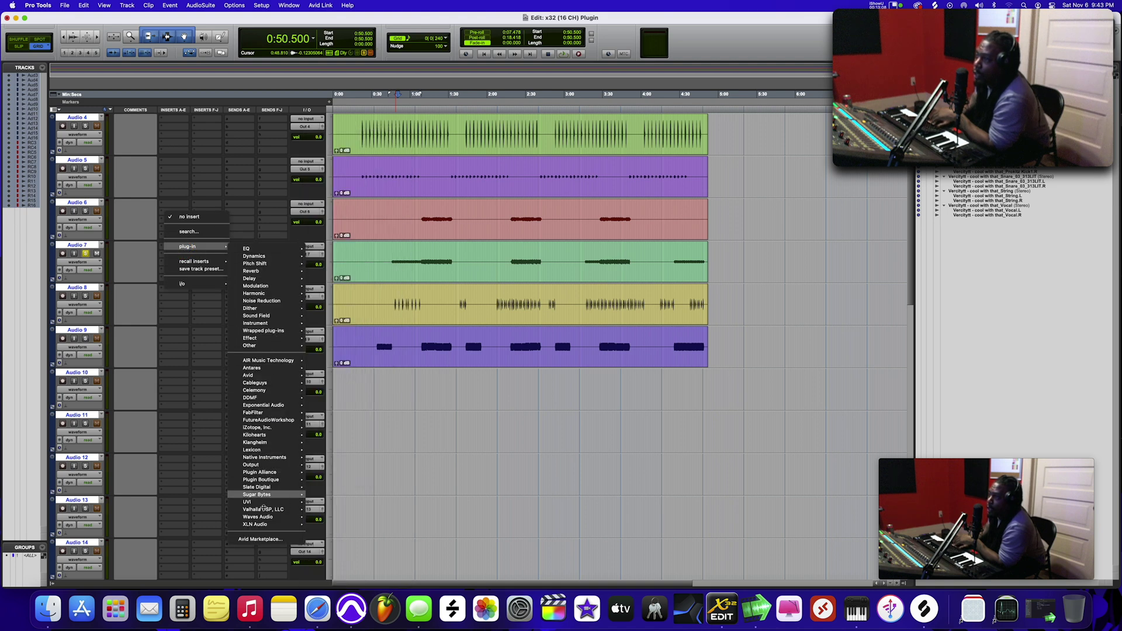
mouse_move(257, 516)
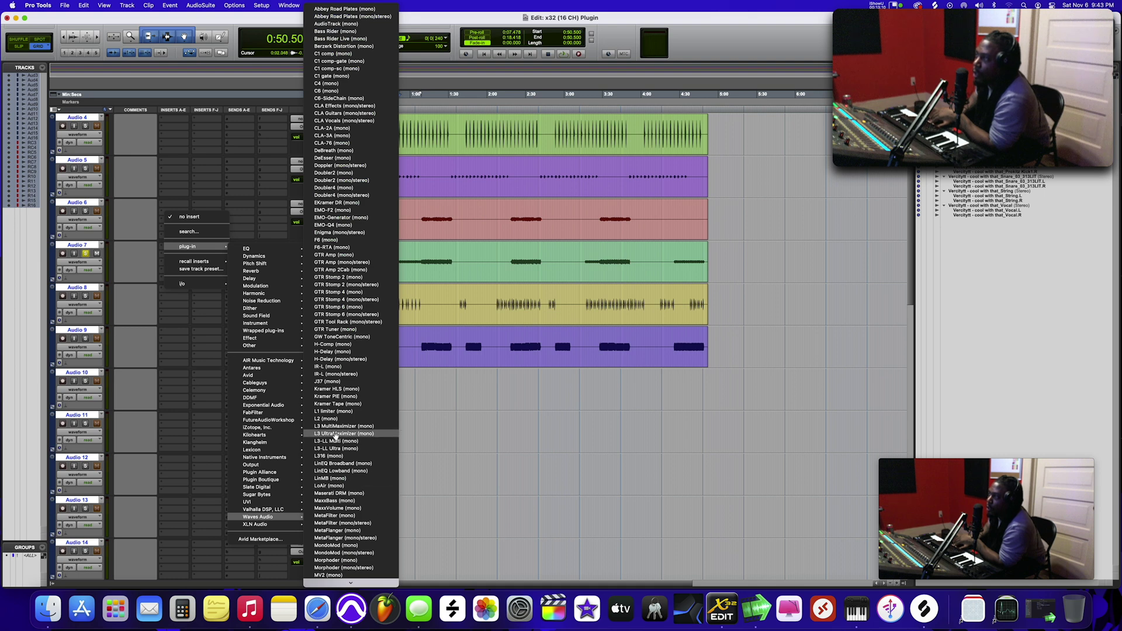
scroll(335, 437, down, 5)
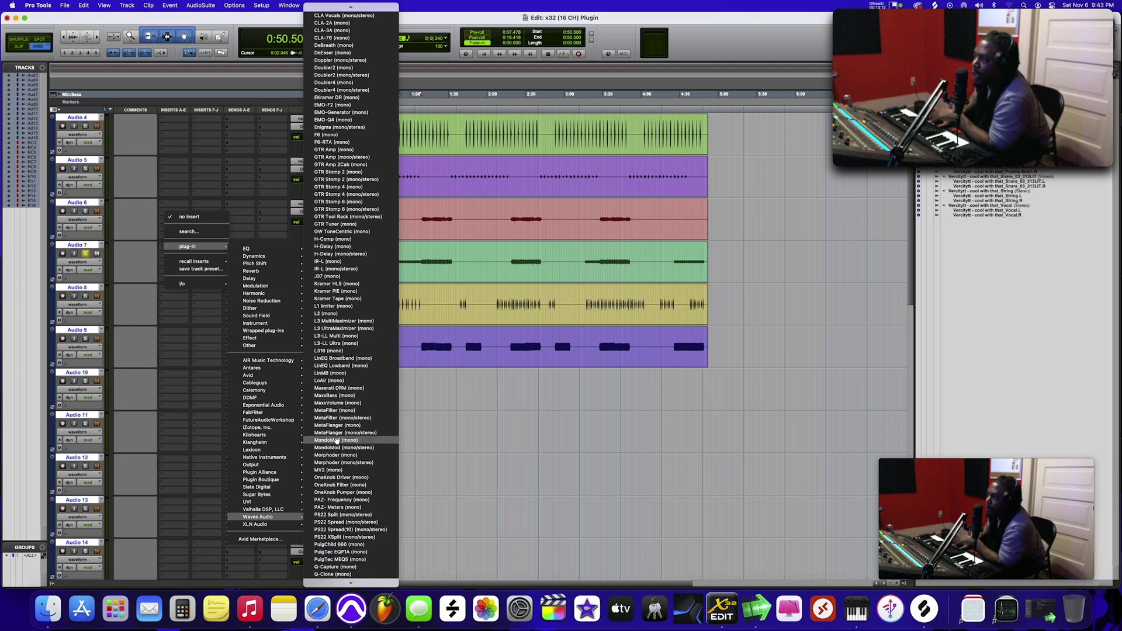
scroll(336, 441, down, 5)
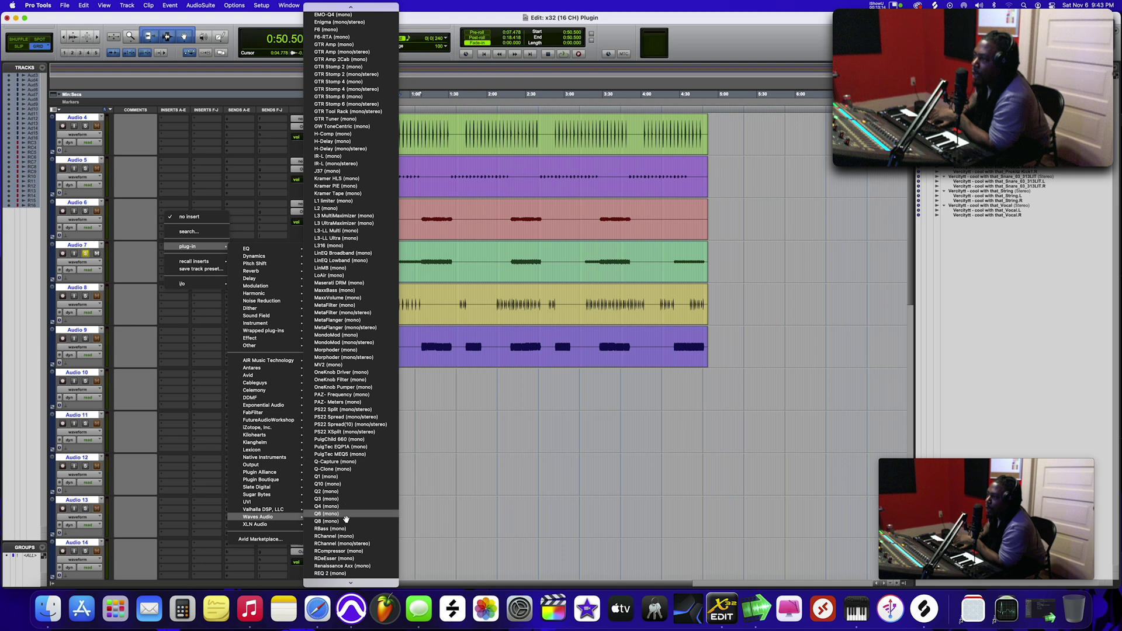
scroll(336, 566, down, 3)
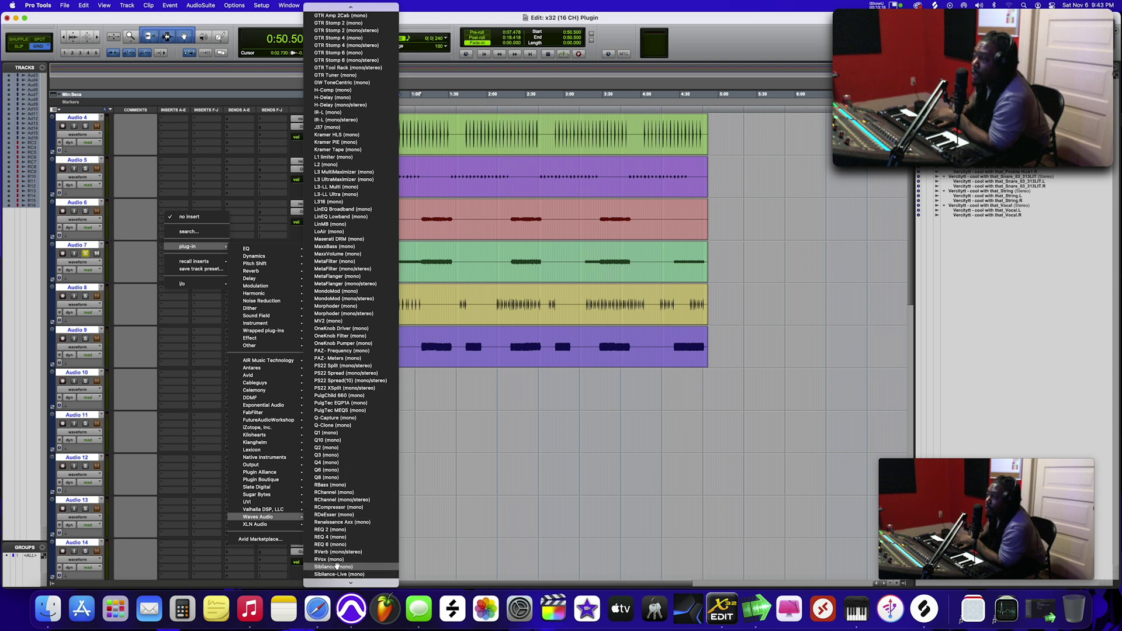
click(336, 559)
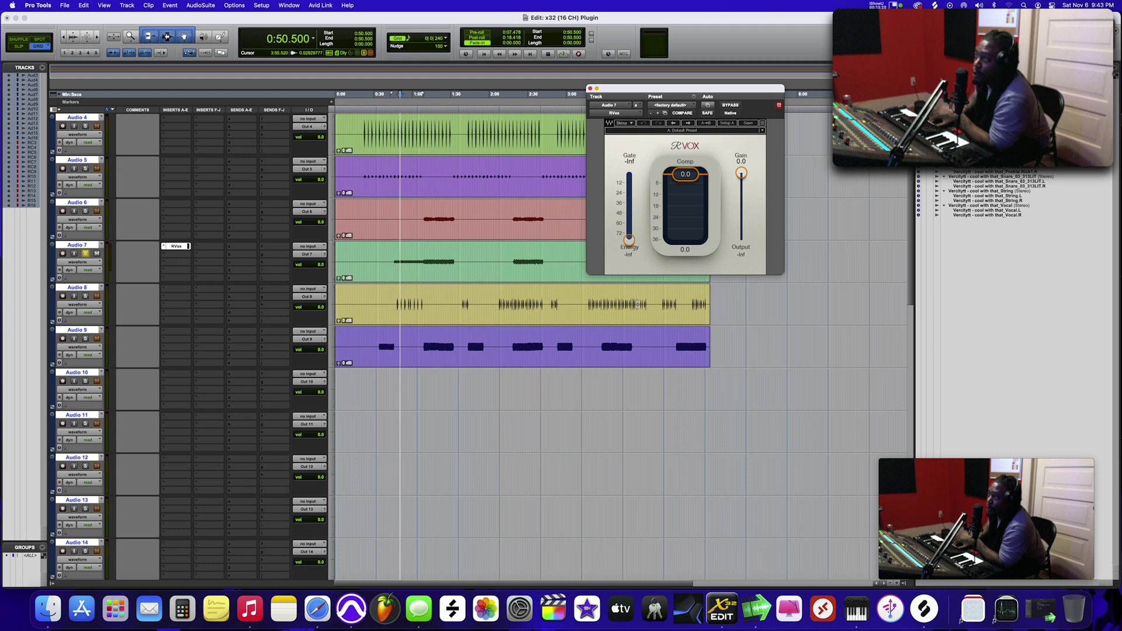
Step: Play Audio 7 while raising the RVox gate and lowering its compression threshold
key(space)
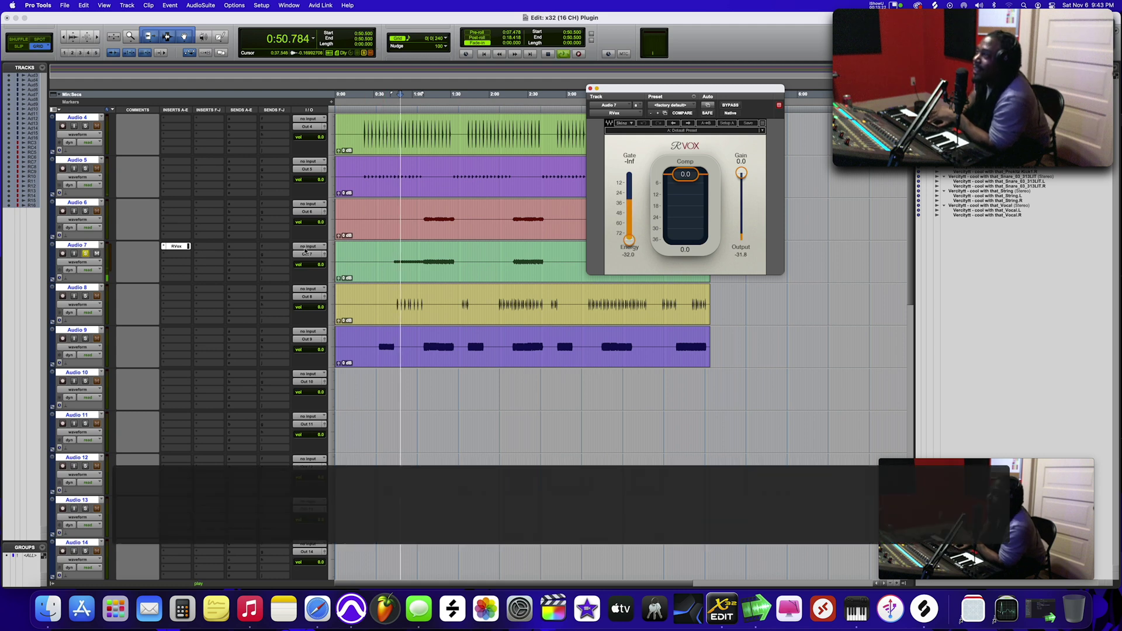
drag(628, 239, 629, 228)
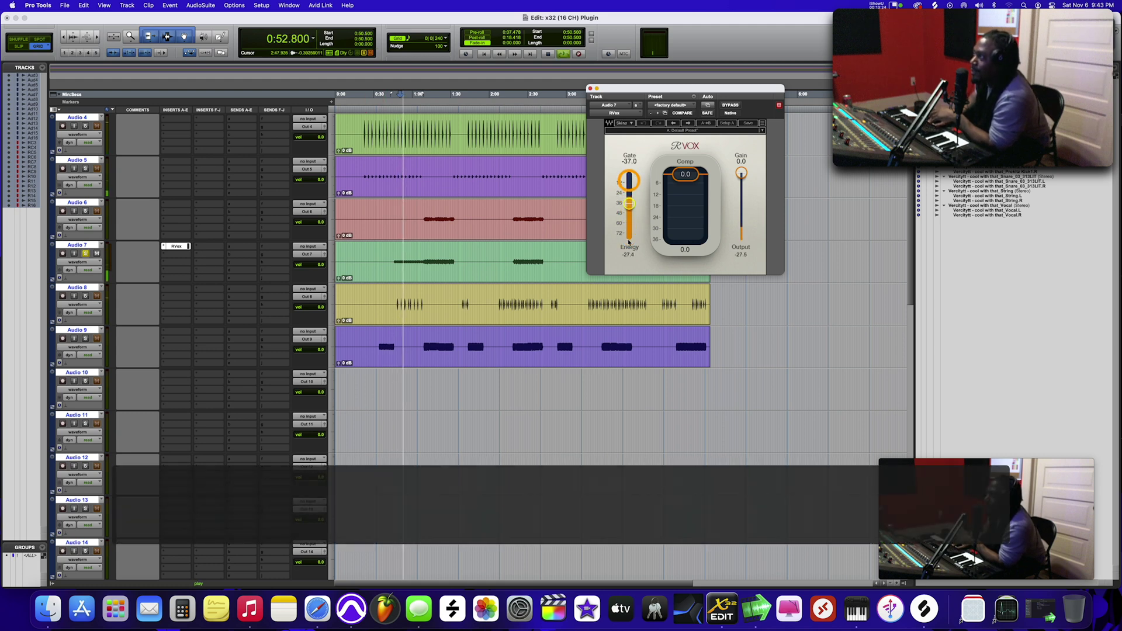
drag(685, 173, 682, 182)
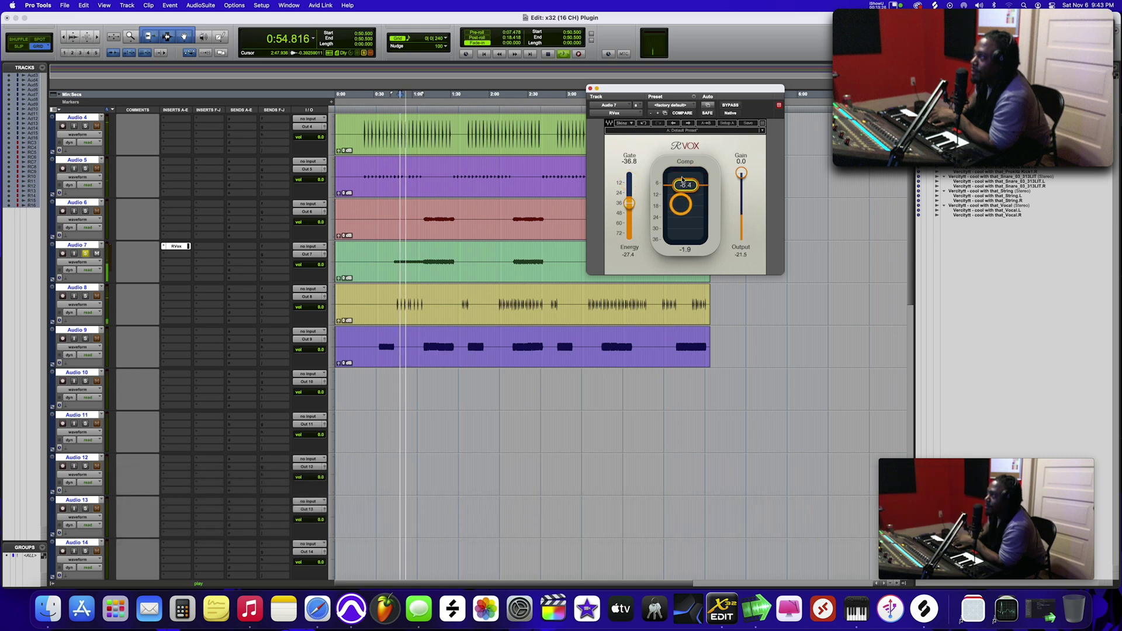
key(space)
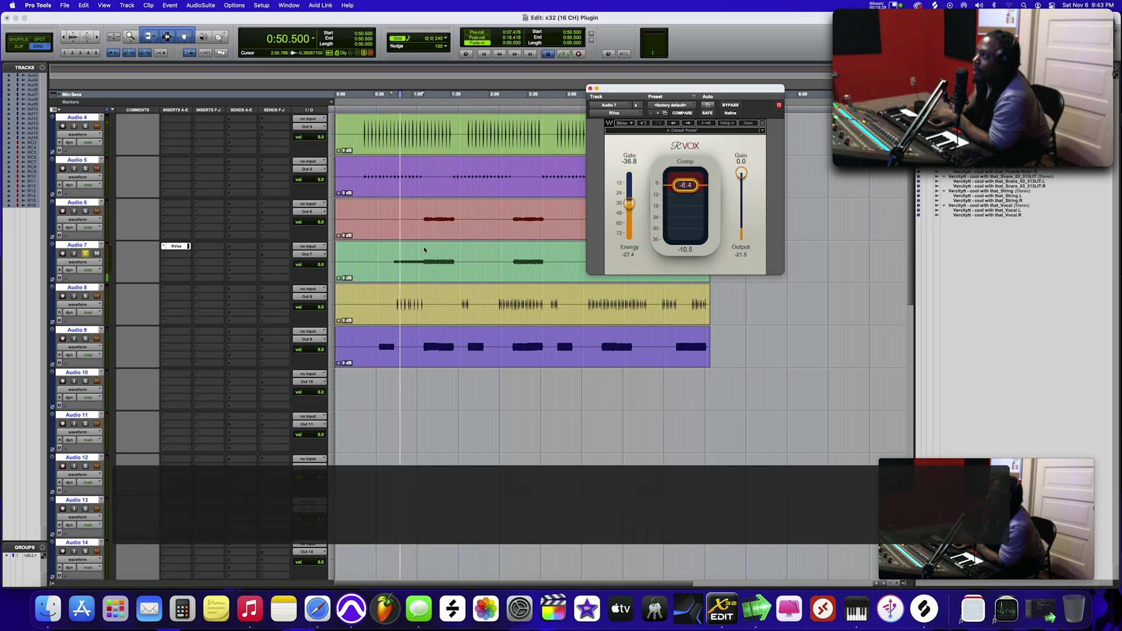
Step: Audition Audio 7 through RVox again, then arm the transport for recording
scroll(395, 293, down, 6)
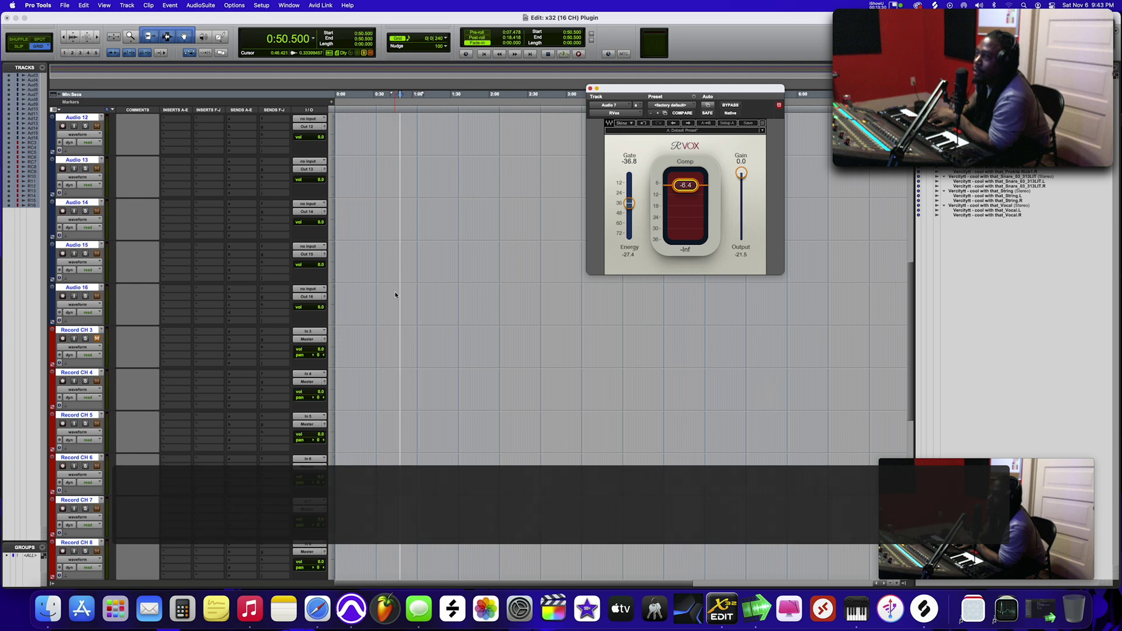
scroll(393, 295, up, 7)
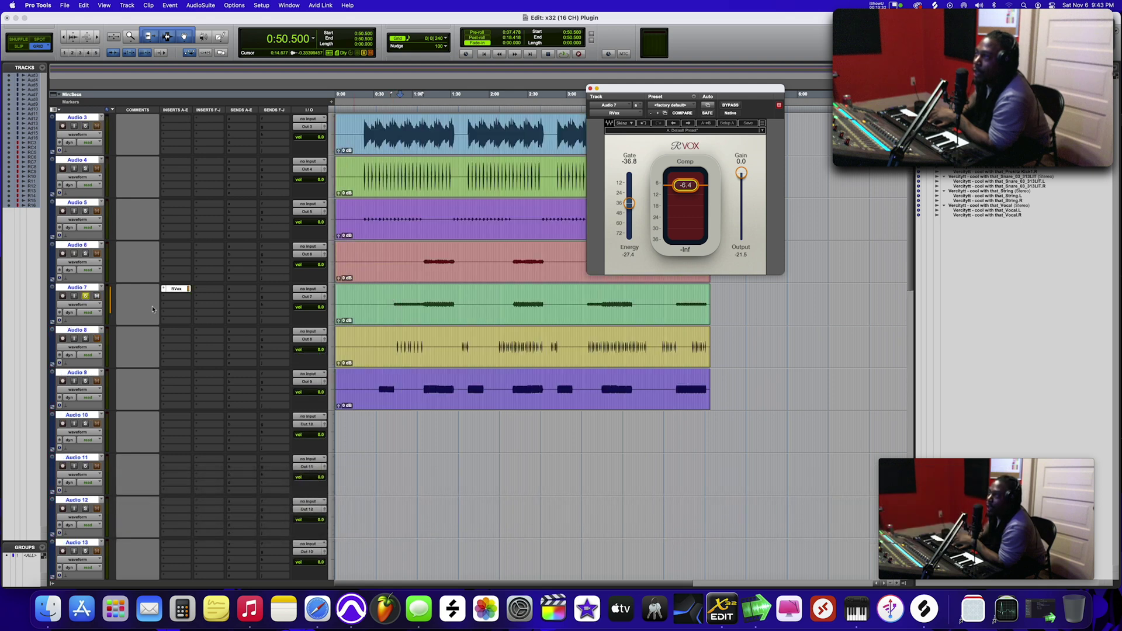
scroll(377, 367, down, 6)
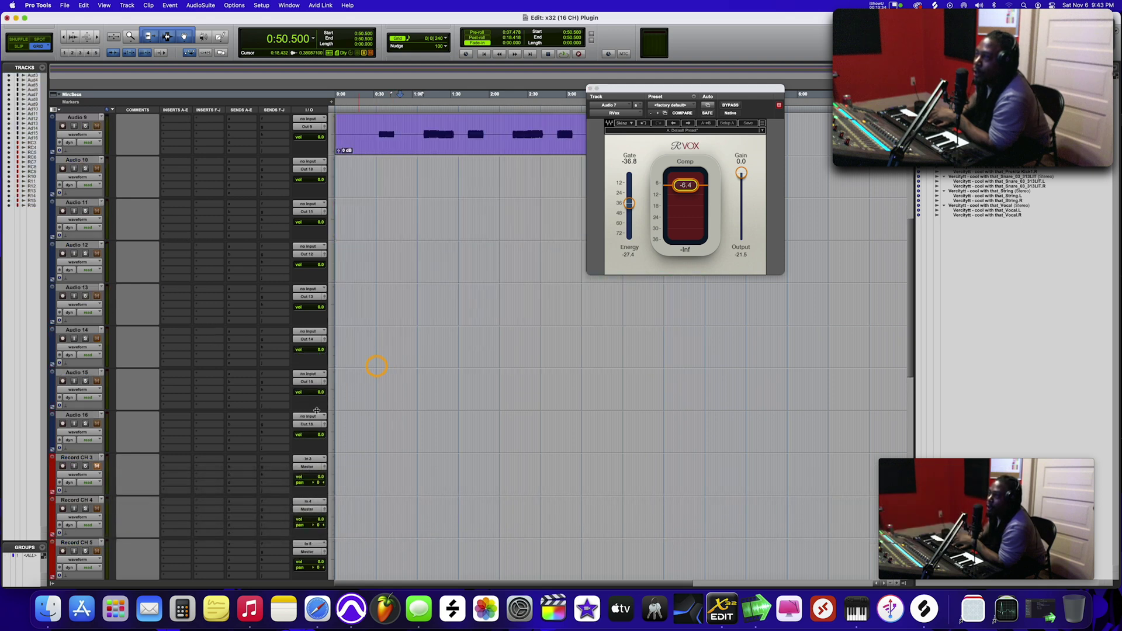
scroll(377, 367, down, 5)
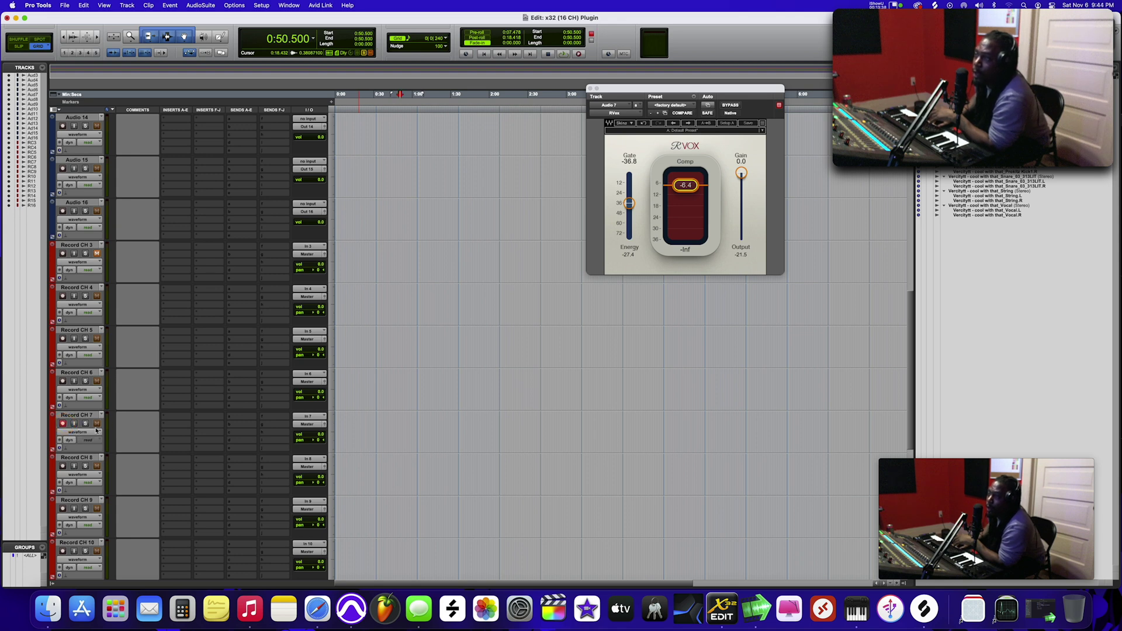
key(space)
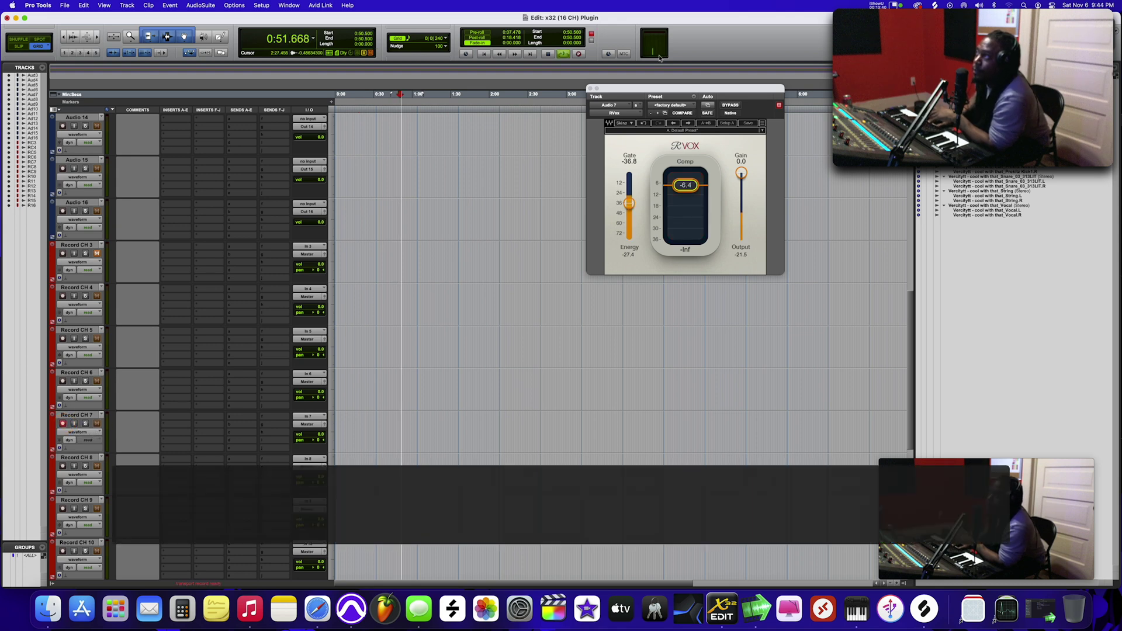
key(space)
click(579, 54)
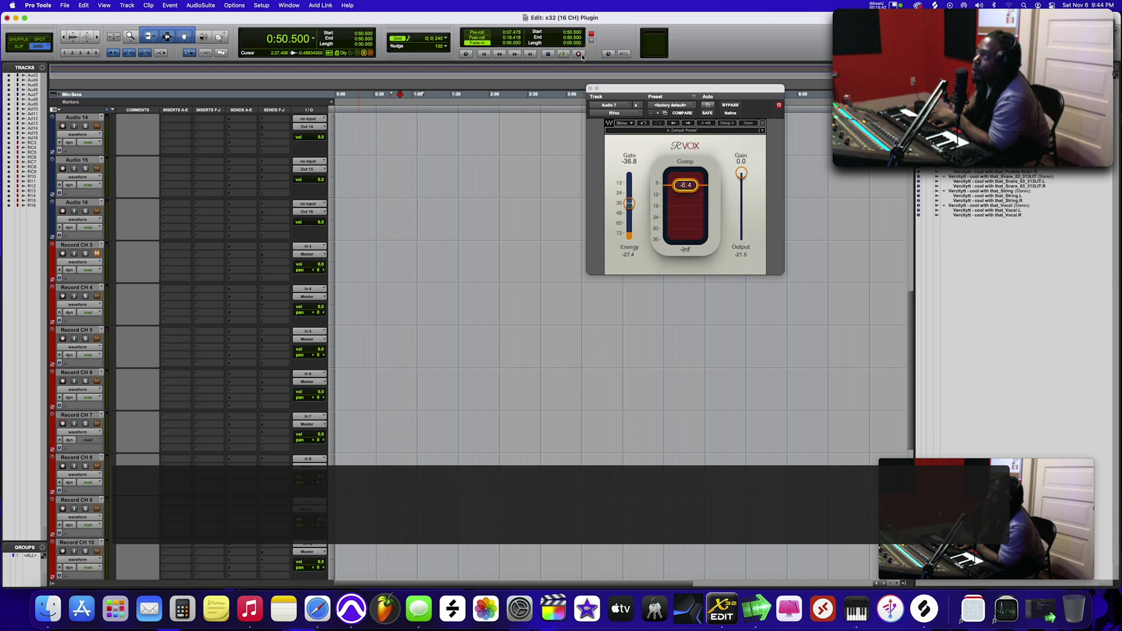
Step: Record a short take of processed Audio 7 onto Record CH 7 near 0:50, then stop
click(564, 53)
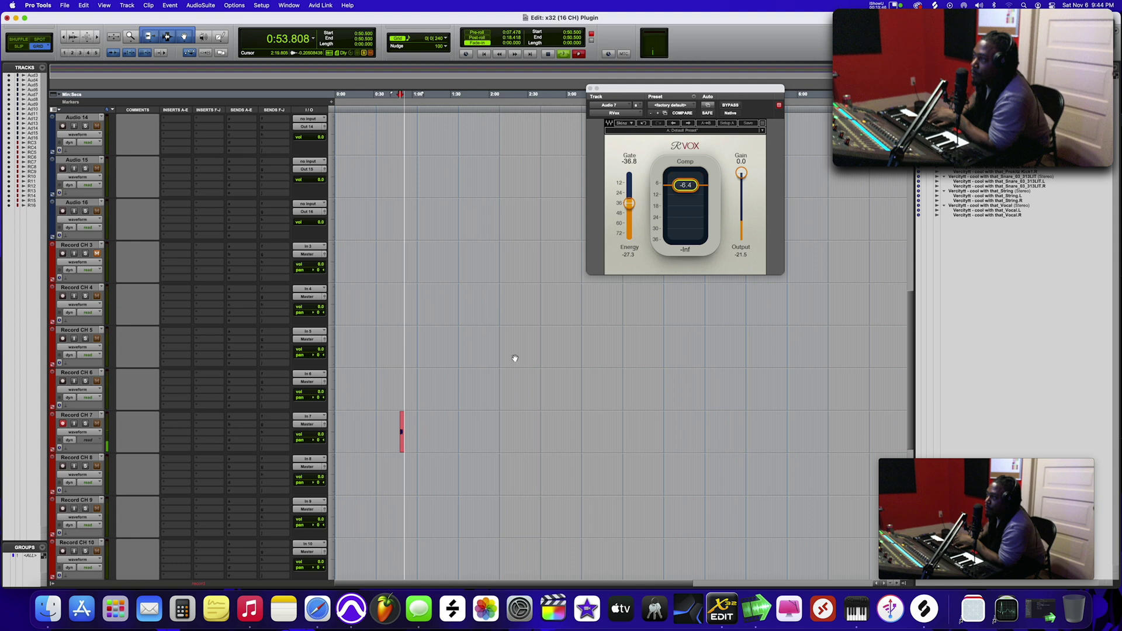
scroll(479, 374, up, 10)
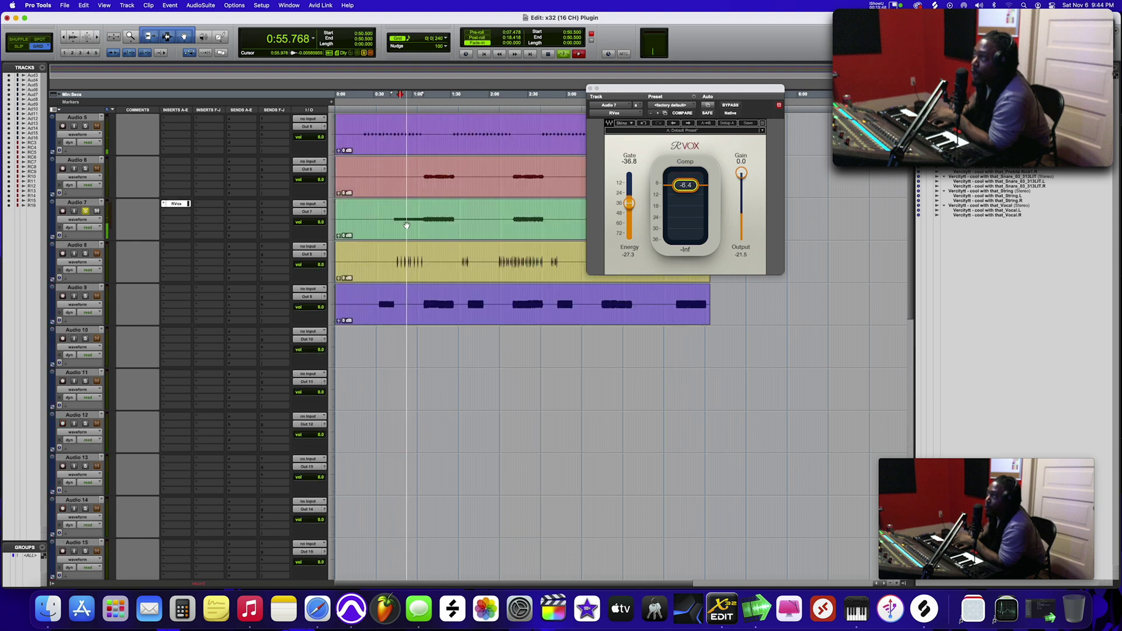
scroll(411, 271, down, 10)
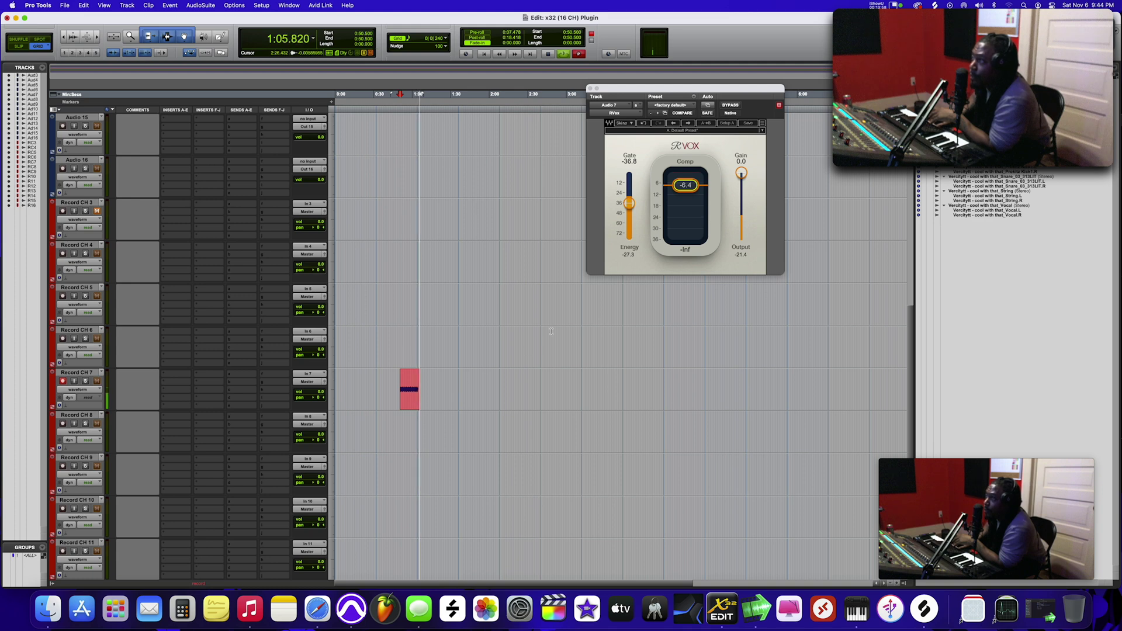
key(space)
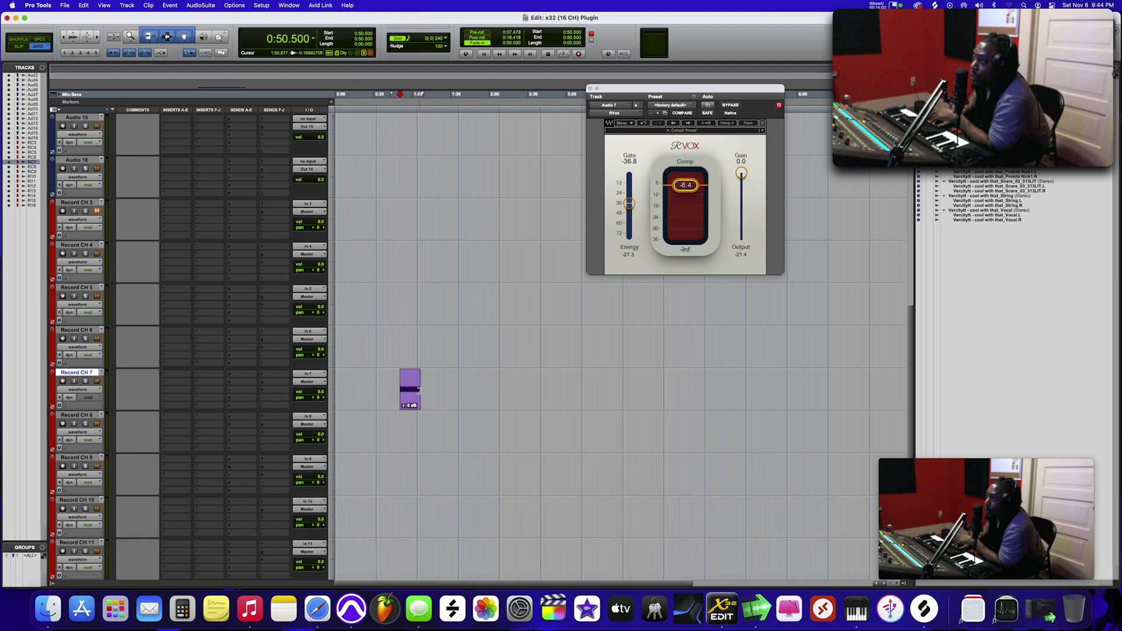
scroll(418, 393, up, 10)
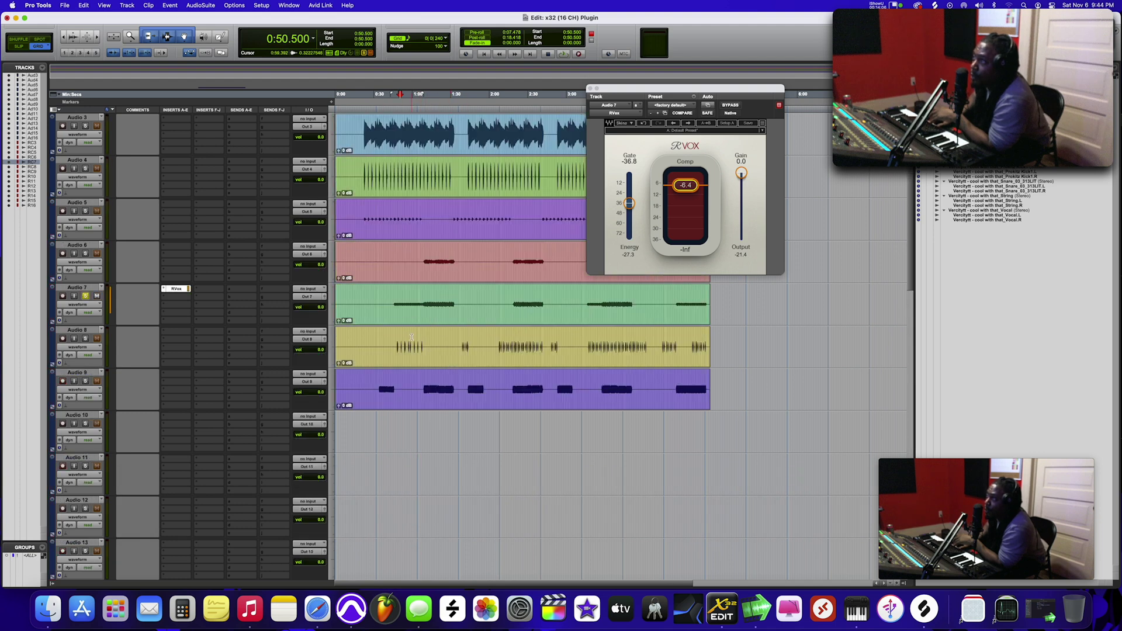
scroll(411, 337, down, 10)
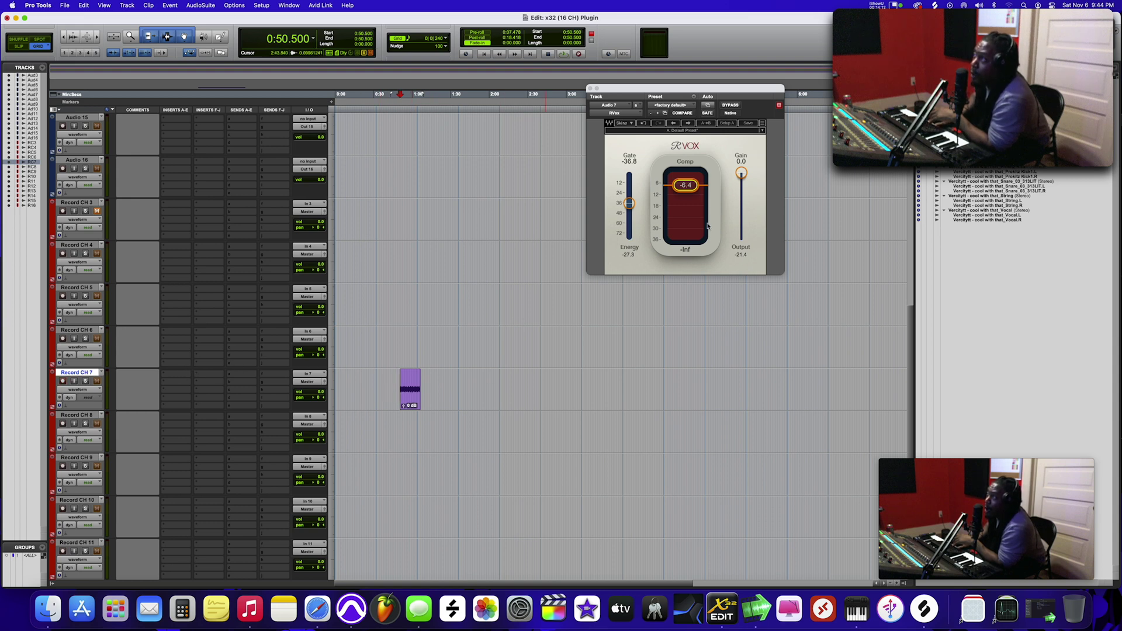
Step: Check X32-Edit, then restart a recording take on Record CH 7 from about 0:50
click(722, 609)
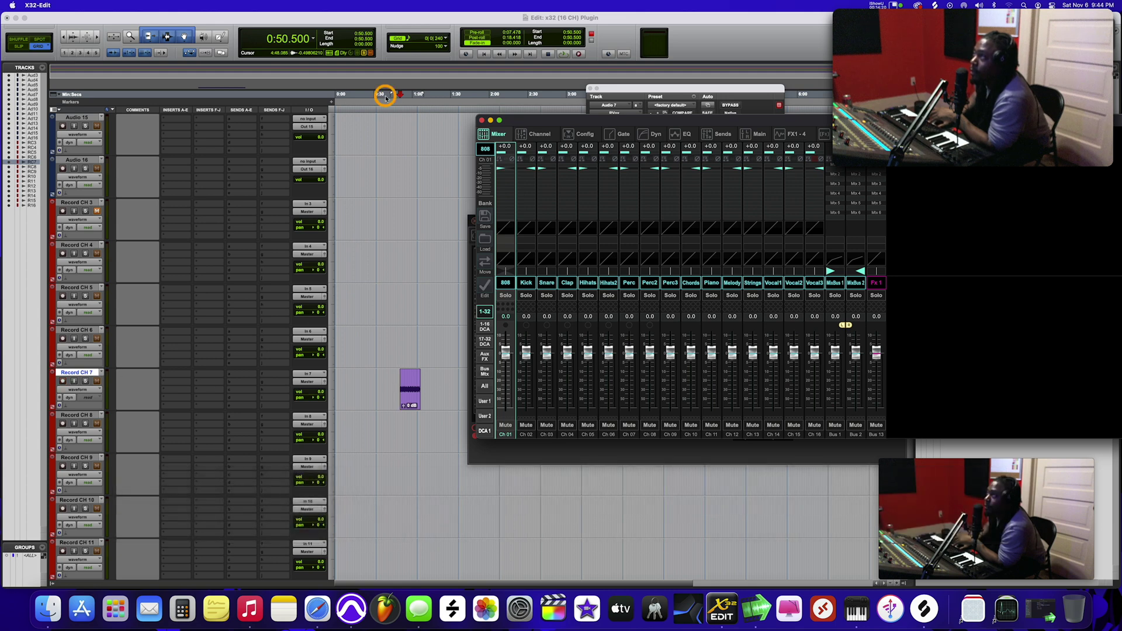
click(386, 98)
click(578, 54)
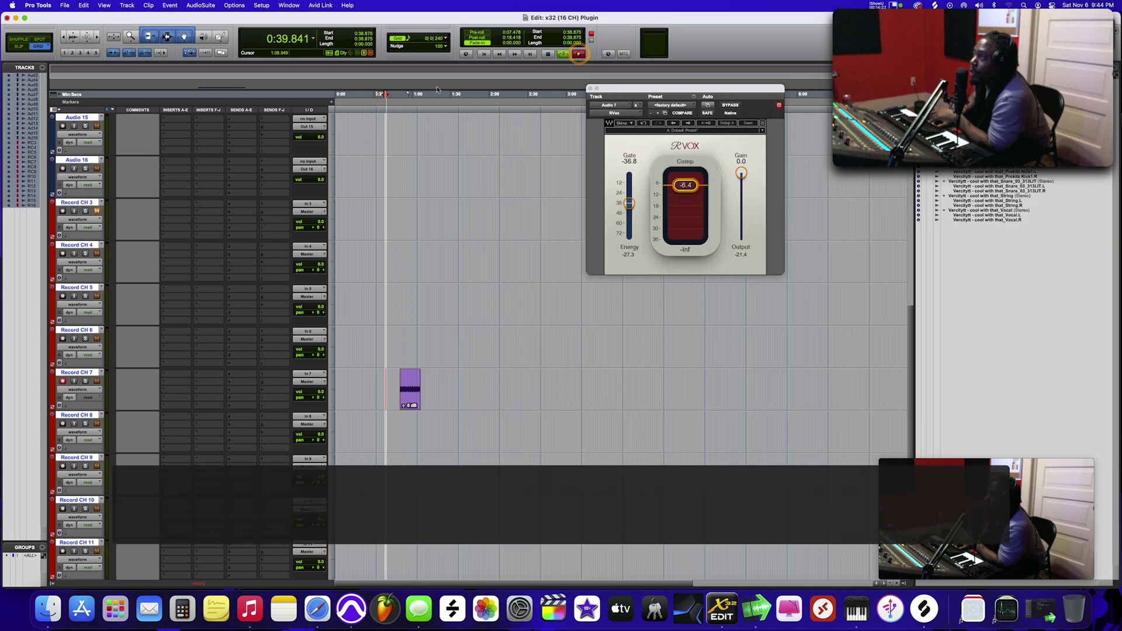
scroll(409, 187, up, 10)
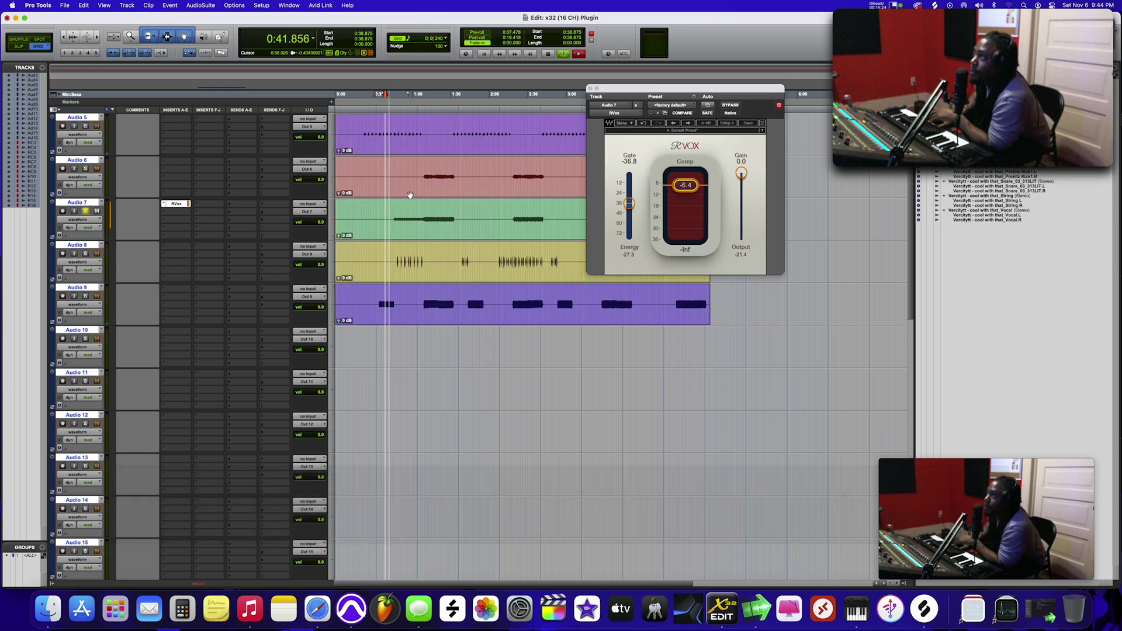
click(399, 94)
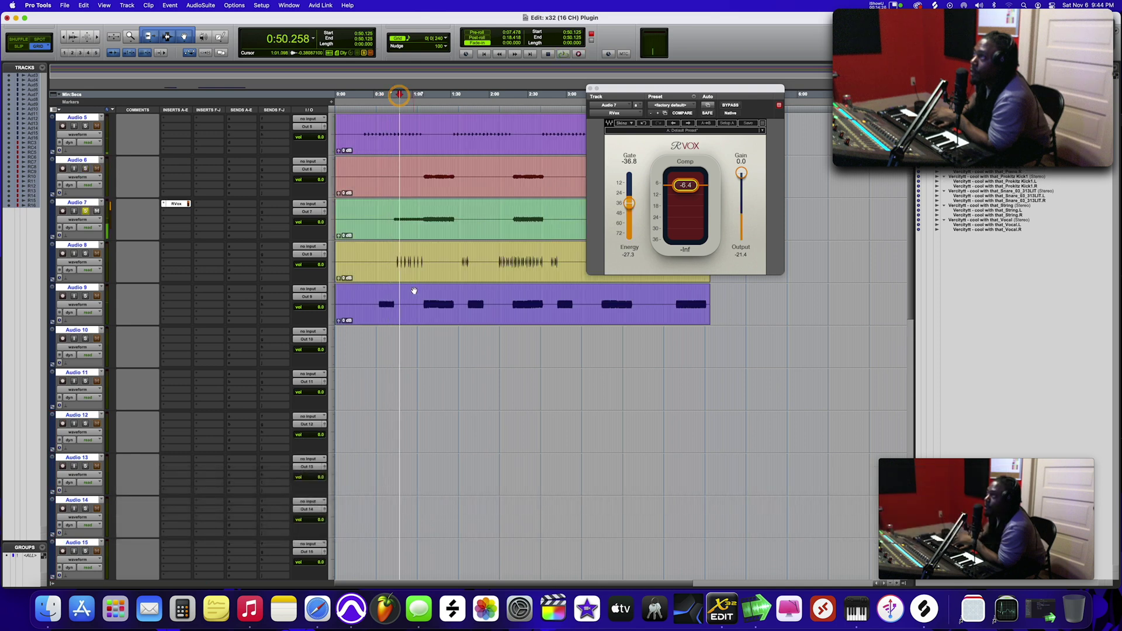
scroll(413, 291, down, 10)
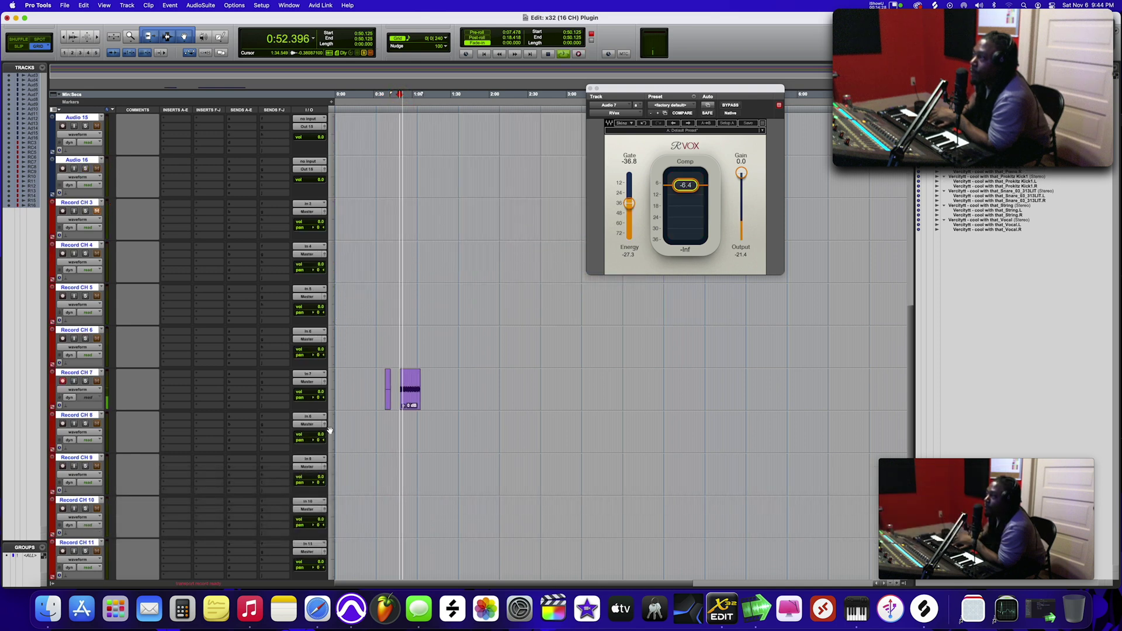
key(space)
click(579, 53)
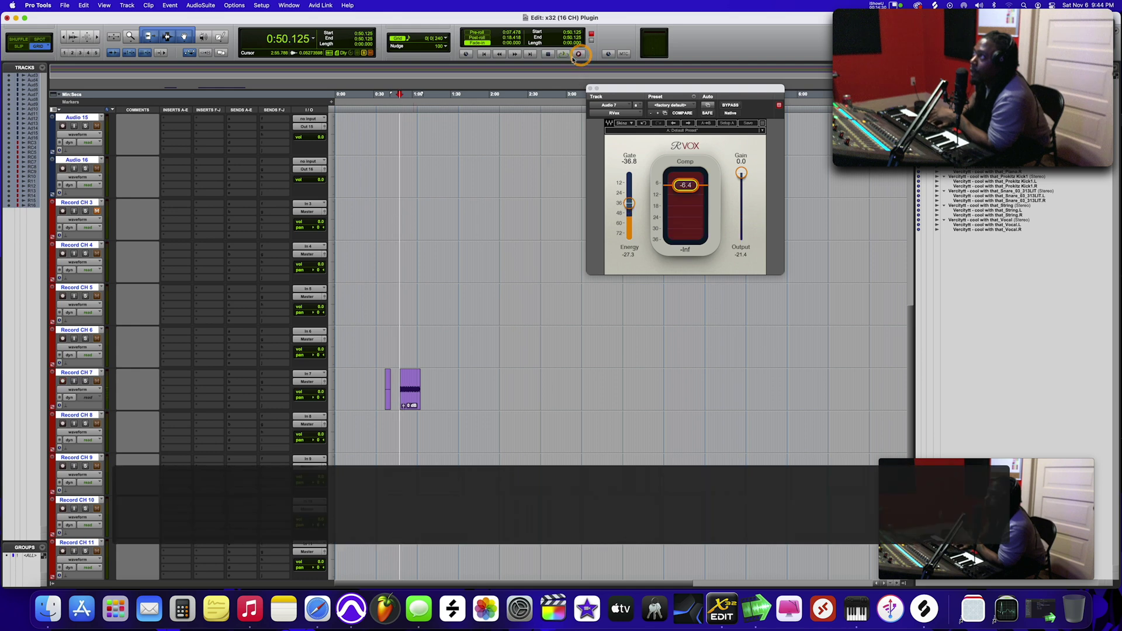
click(563, 54)
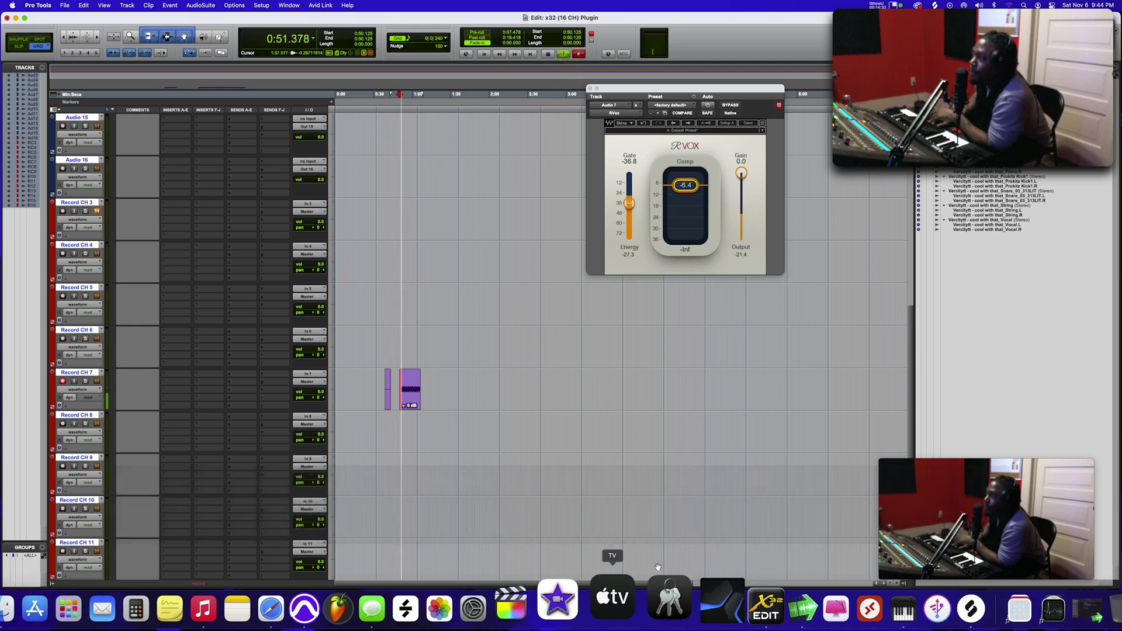
Step: Select channel 7 Perc in X32-Edit and bring up its EQ view
click(727, 605)
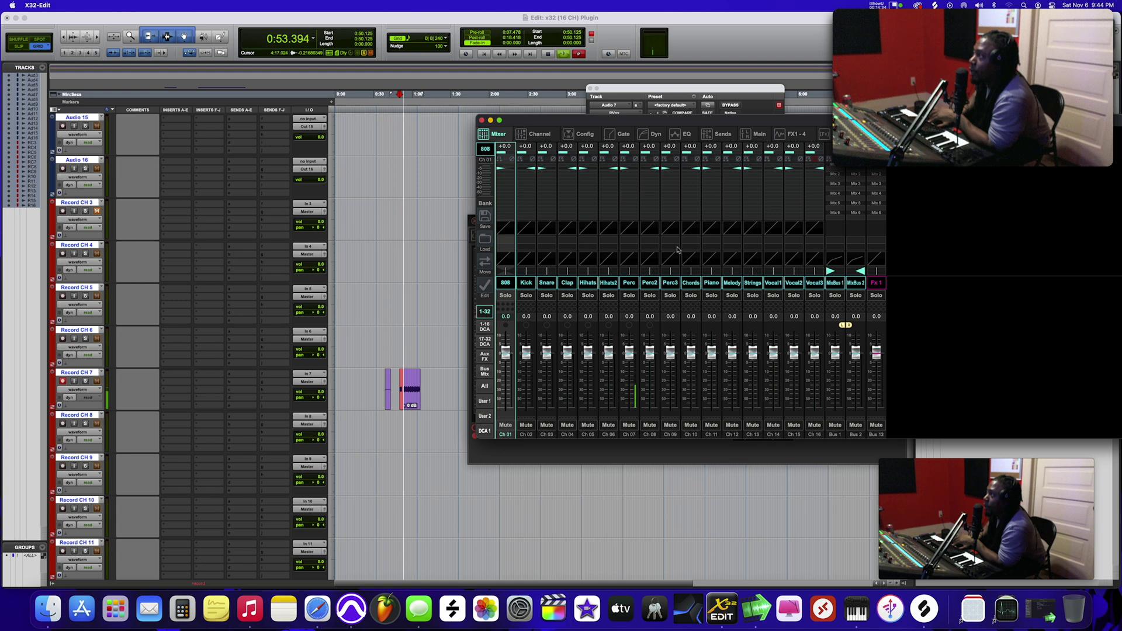
click(630, 274)
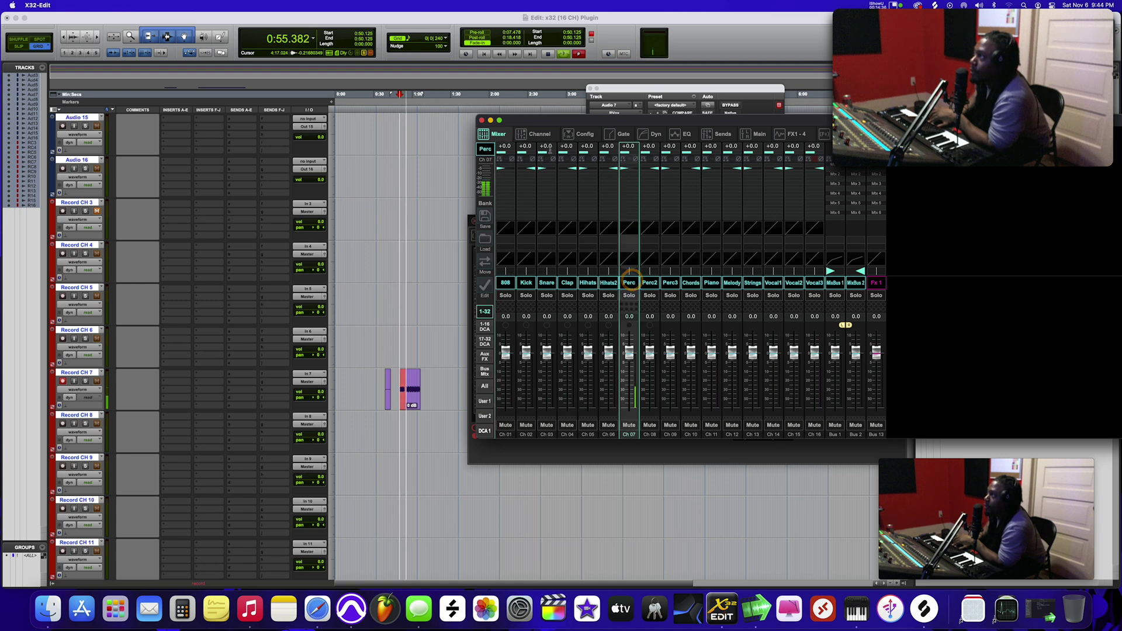
click(599, 137)
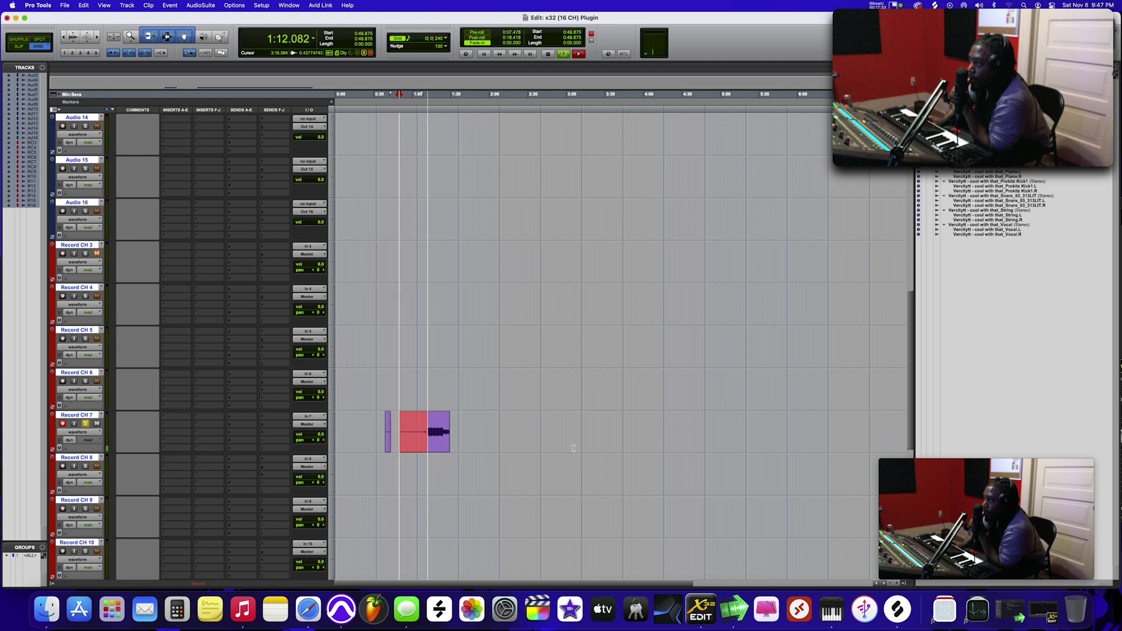
click(701, 607)
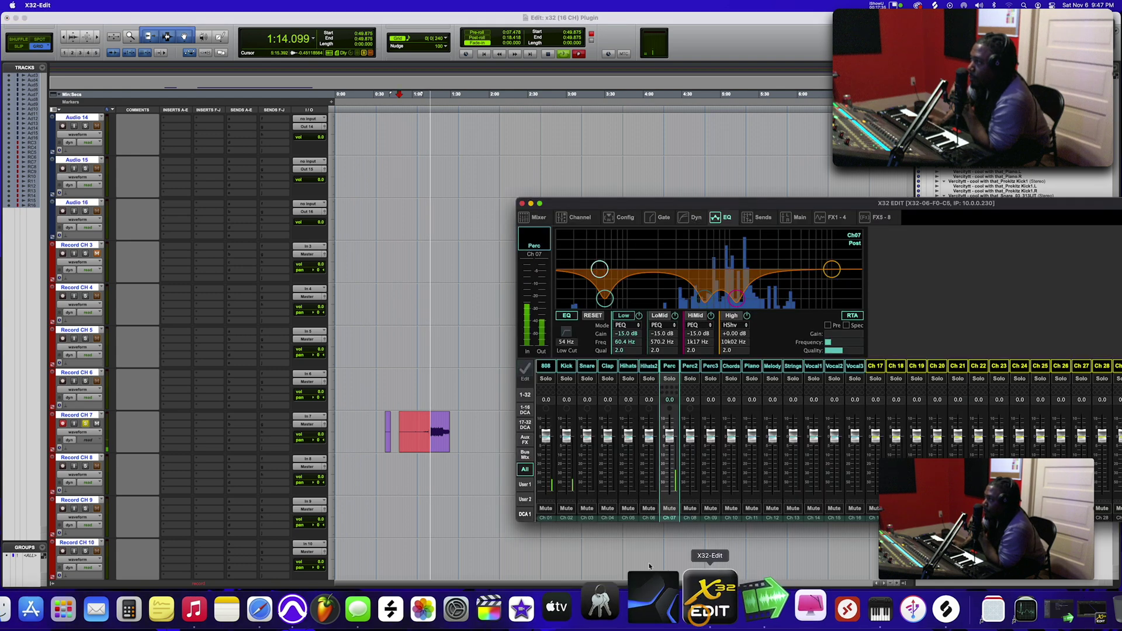
Step: Sweep the LoMid and HiMid EQ bands up and down, settling near 726 Hz and 1.21 kHz
drag(705, 299, 712, 258)
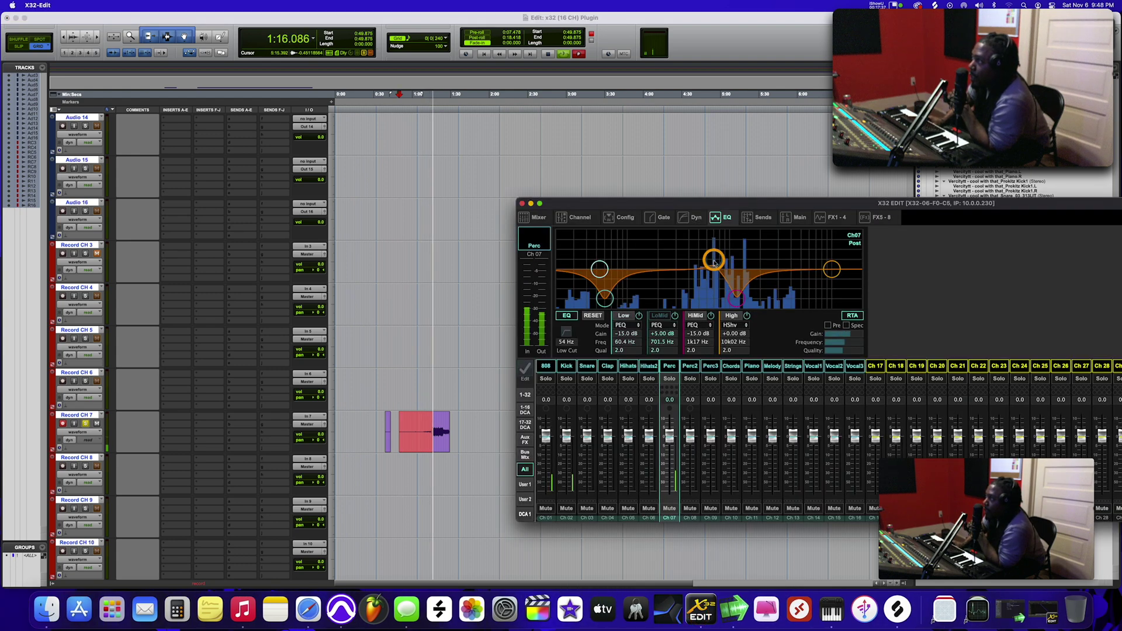
drag(736, 298, 744, 240)
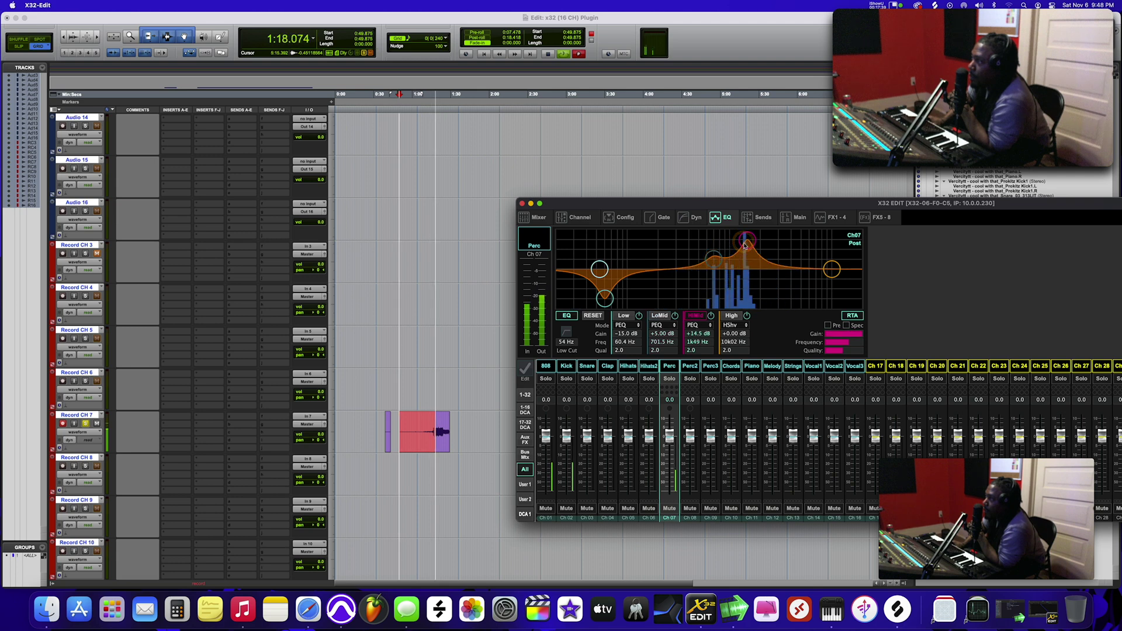
drag(746, 244, 738, 297)
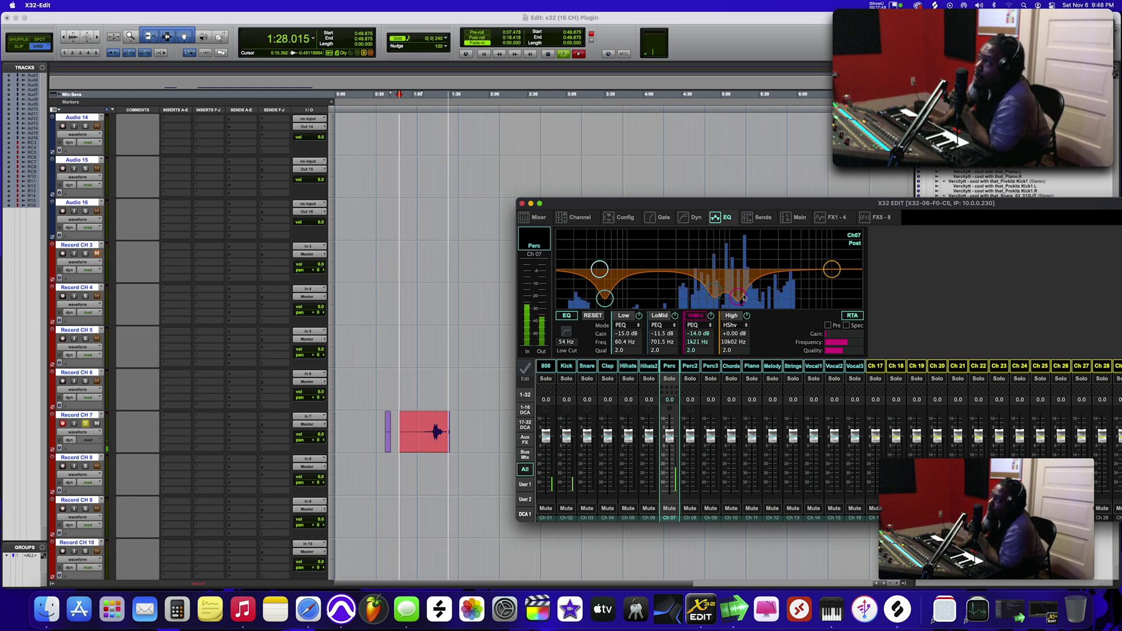
drag(738, 297, 716, 281)
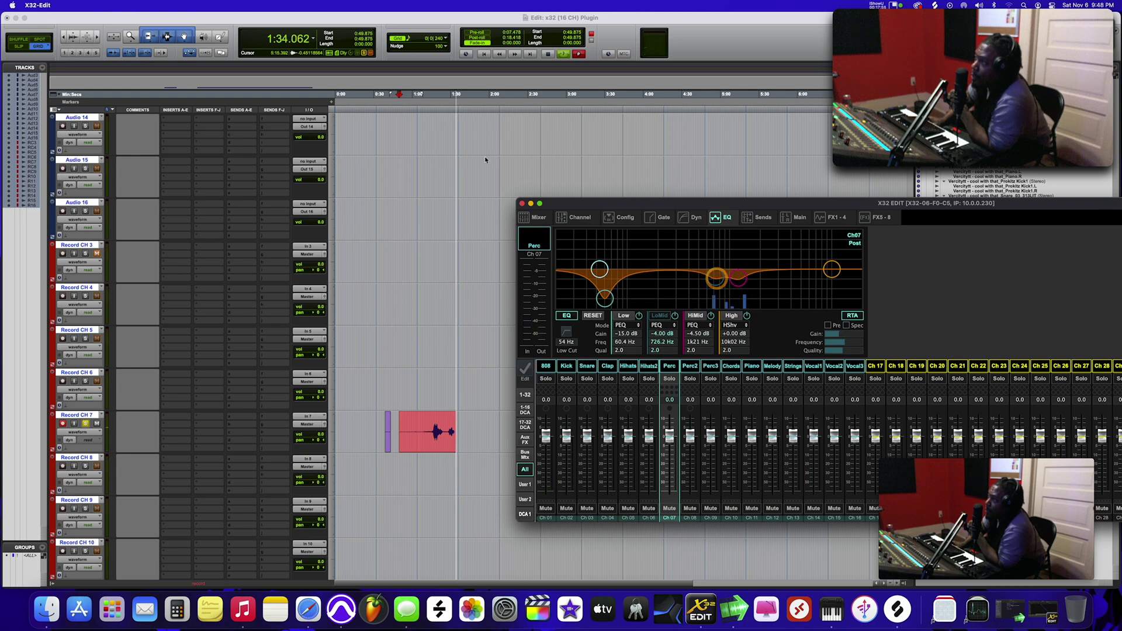
click(431, 95)
Step: Start a new recording take on Record CH 7 from about 1:14
click(429, 94)
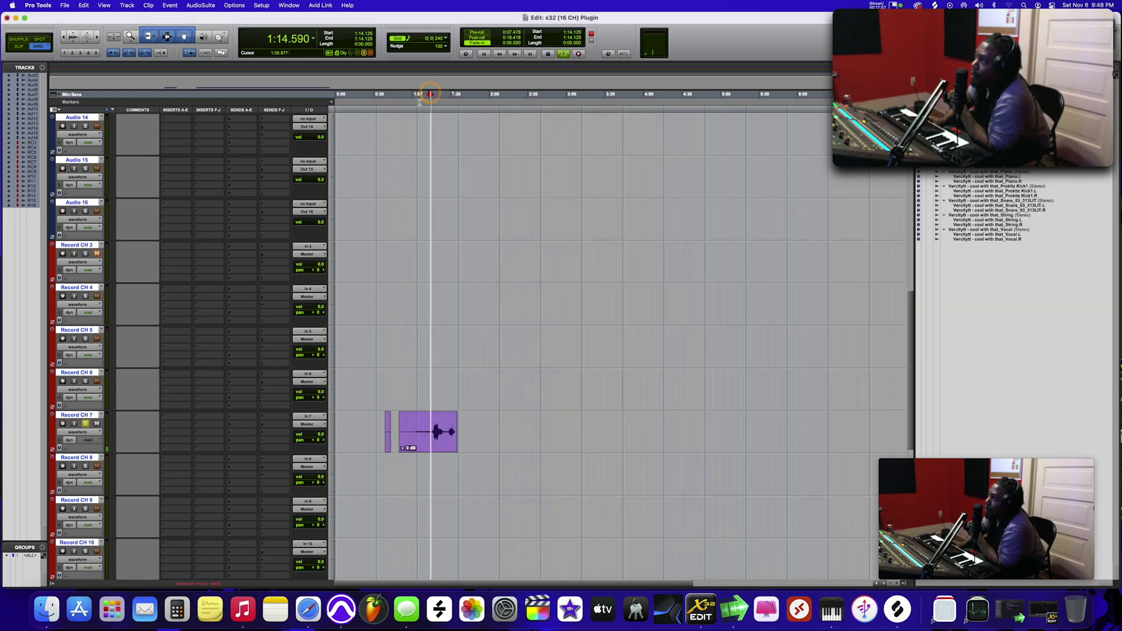
click(577, 54)
key(space)
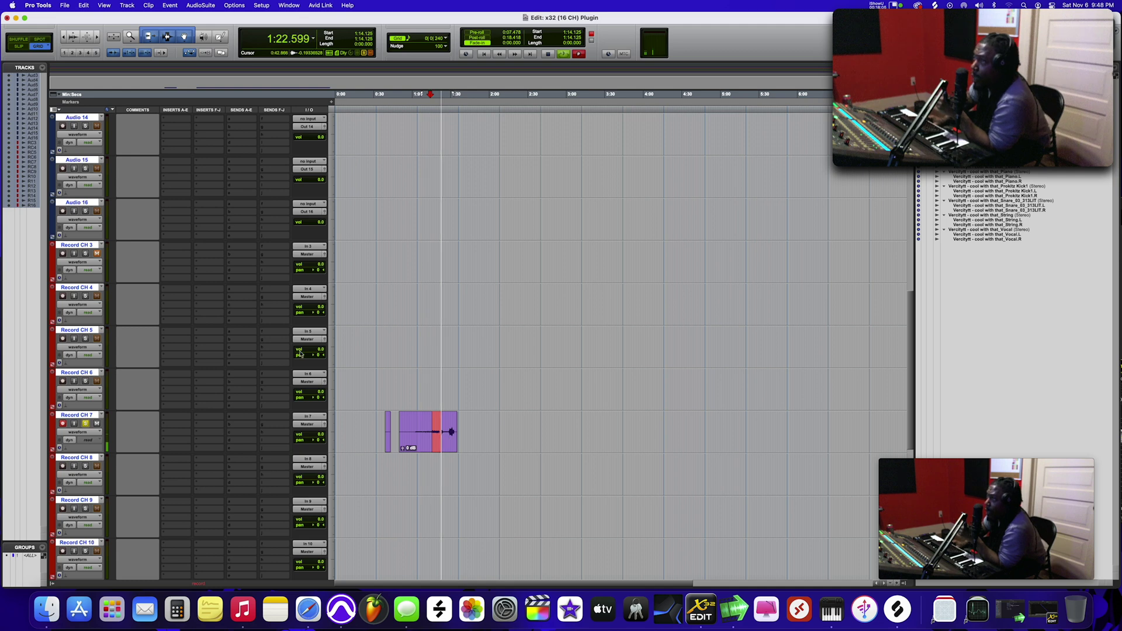
Step: Lower Audio 7's RVox compression to -10.7 during the take
scroll(409, 409, up, 10)
click(175, 289)
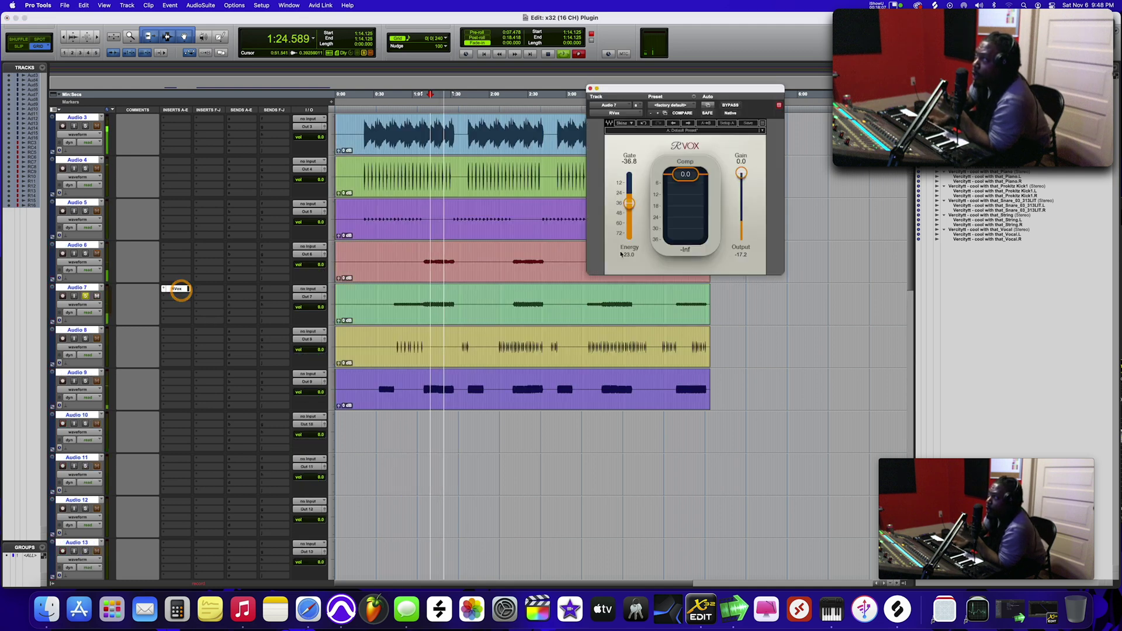
drag(692, 176, 692, 200)
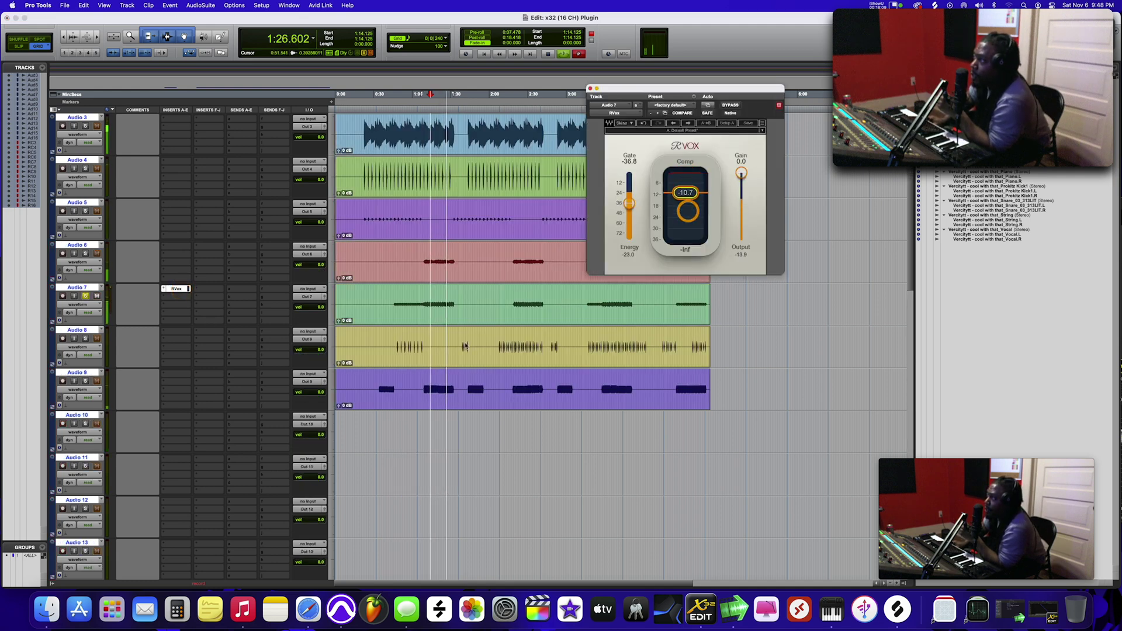
scroll(417, 379, down, 10)
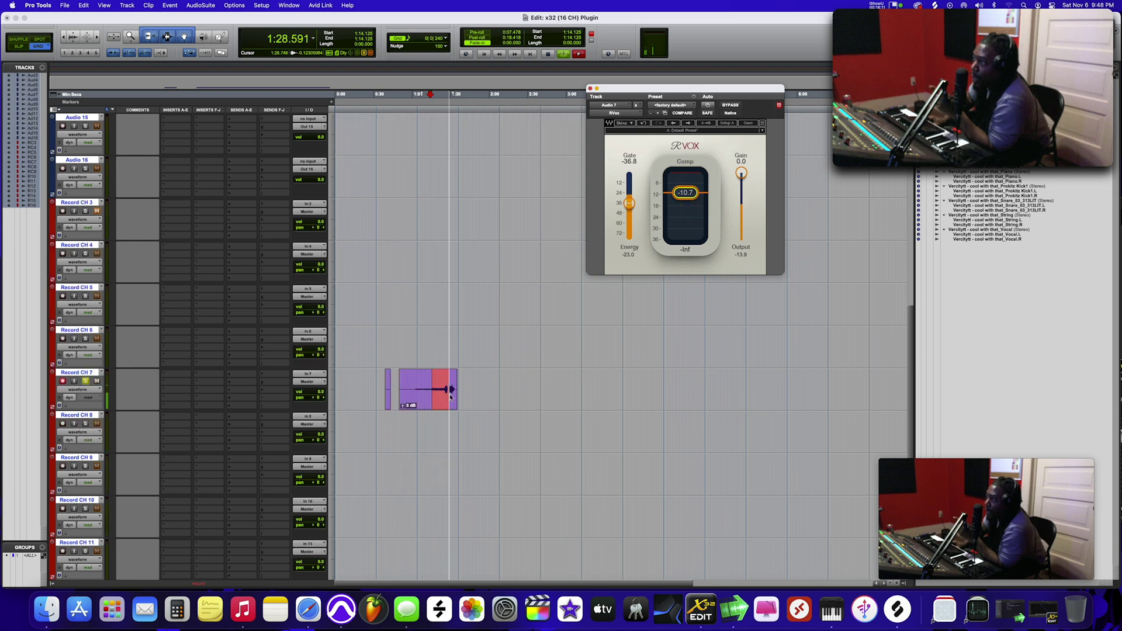